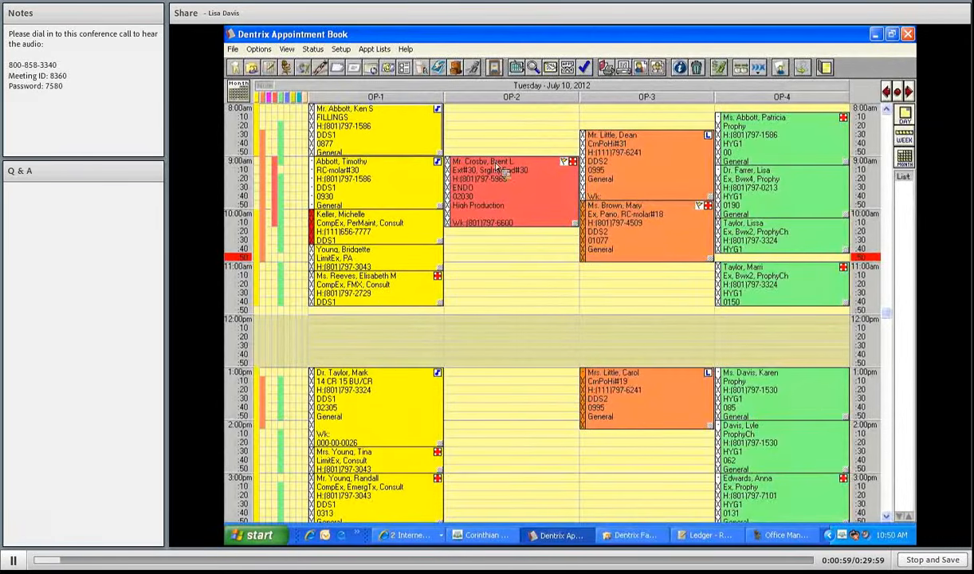
- Drag the ENDO appointment around OP-2 looking for a new slot without dropping it, scrolling the schedule
{"action": "left_click_drag", "start_coordinate": [500, 169], "coordinate": [489, 273]}
{"action": "left_click_drag", "start_coordinate": [488, 273], "coordinate": [488, 274]}
{"action": "mouse_move", "coordinate": [489, 273]}
{"action": "left_mouse_down"}
{"action": "mouse_move", "coordinate": [515, 302]}
{"action": "mouse_move", "coordinate": [471, 281]}
{"action": "left_mouse_up"}
{"action": "scroll", "coordinate": [471, 281], "scroll_direction": "down", "scroll_amount": 2}
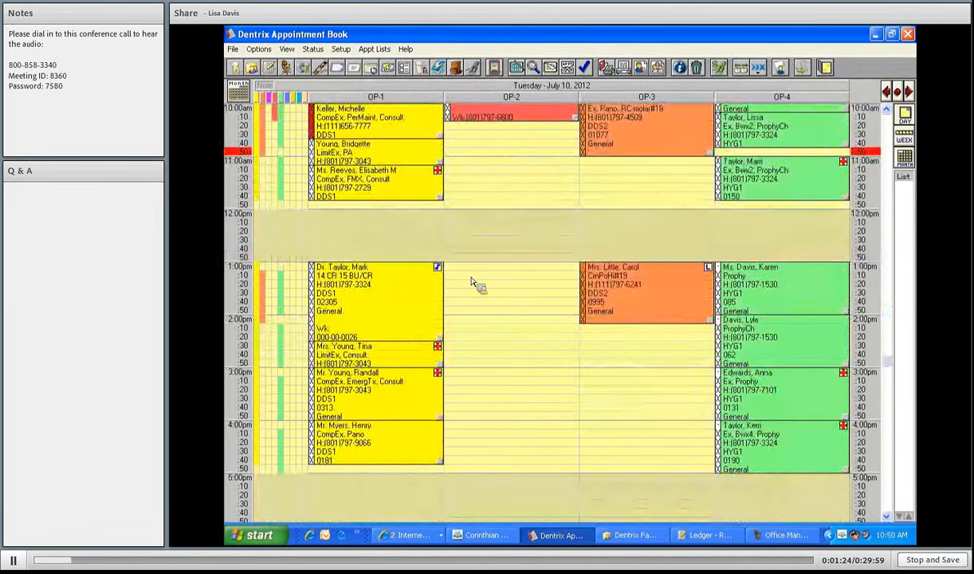
{"action": "left_click_drag", "start_coordinate": [471, 281], "coordinate": [524, 278]}
{"action": "scroll", "coordinate": [528, 278], "scroll_direction": "up", "scroll_amount": 2}
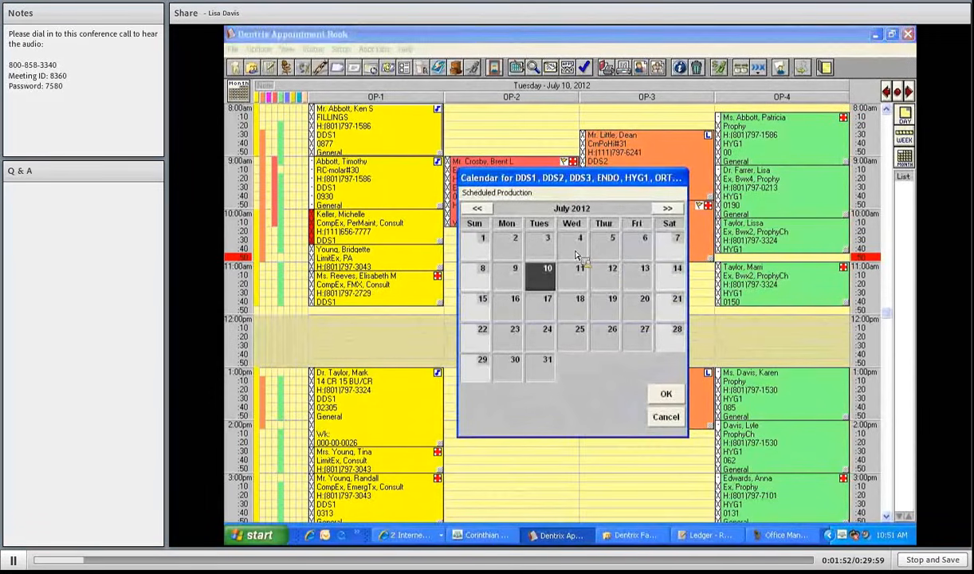
- Advance the calendar to November 2012 and open Wednesday, November 14
{"action": "double_click", "coordinate": [668, 209]}
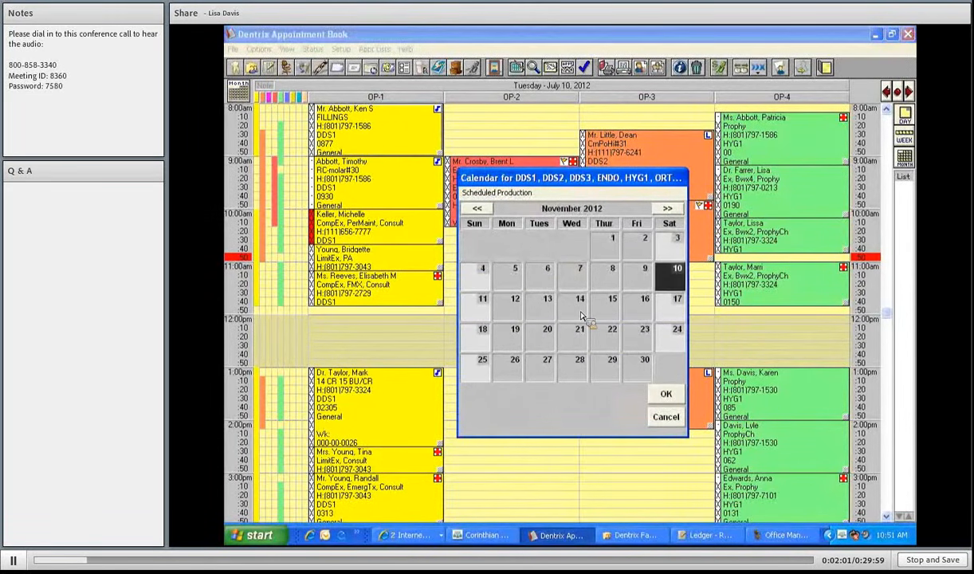
{"action": "left_click", "coordinate": [581, 316]}
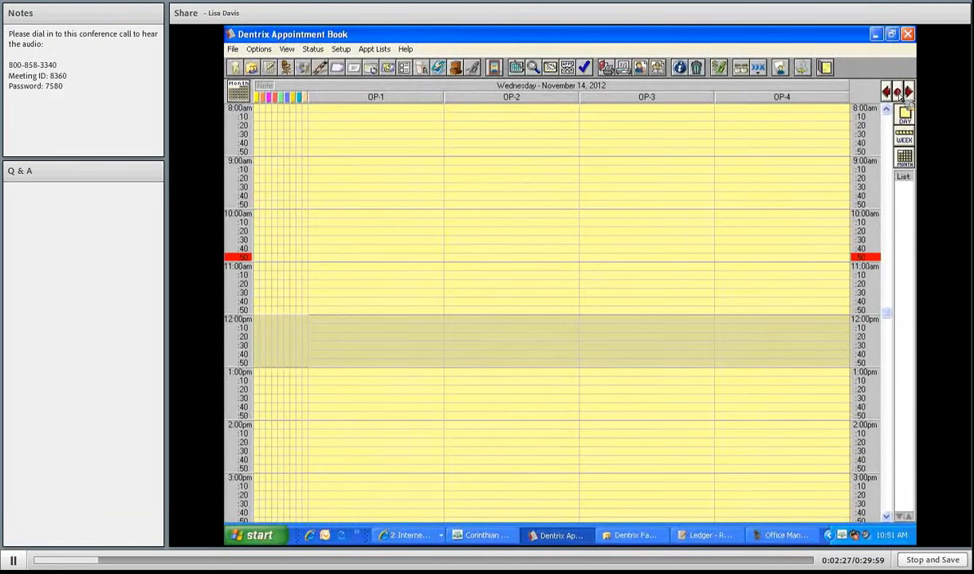
- Browse from today through nearby days to Thursday, July 12, then return to Tuesday, July 10
{"action": "left_click", "coordinate": [894, 93]}
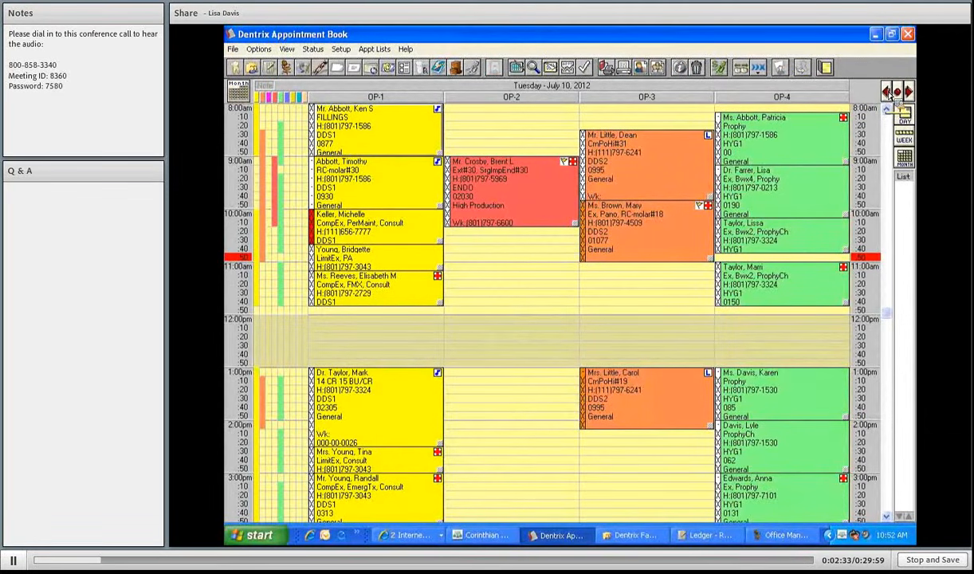
{"action": "left_click", "coordinate": [889, 93]}
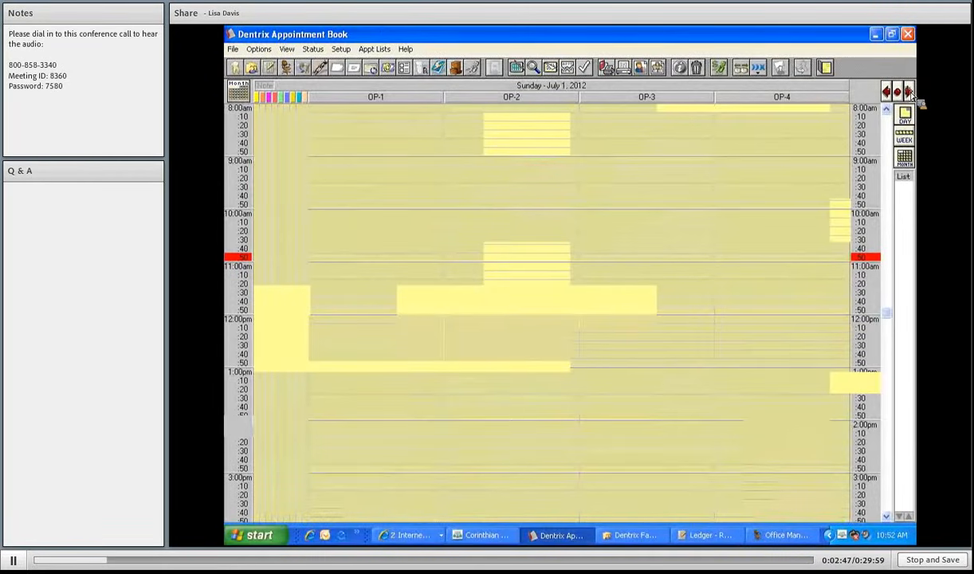
{"action": "left_click", "coordinate": [910, 93]}
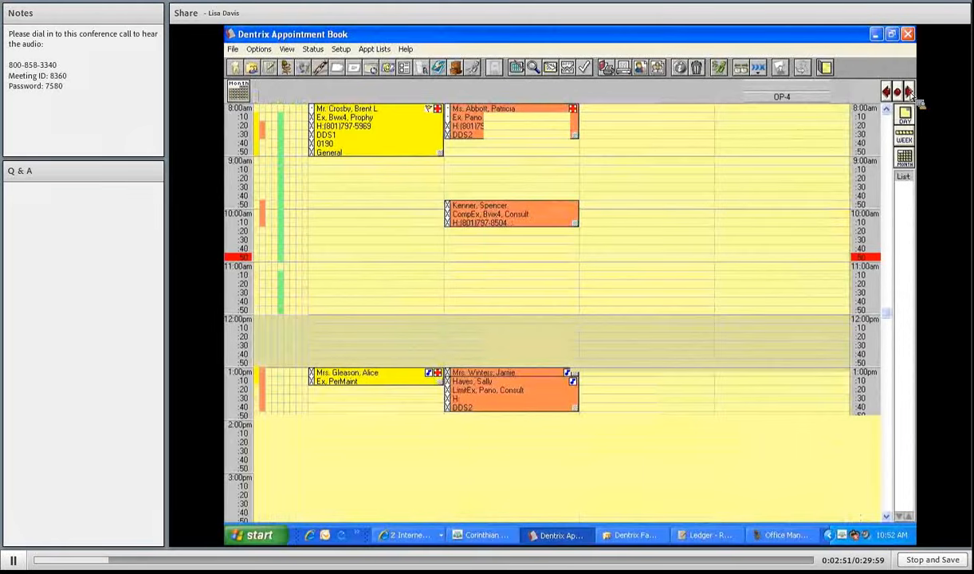
{"action": "left_click", "coordinate": [909, 93]}
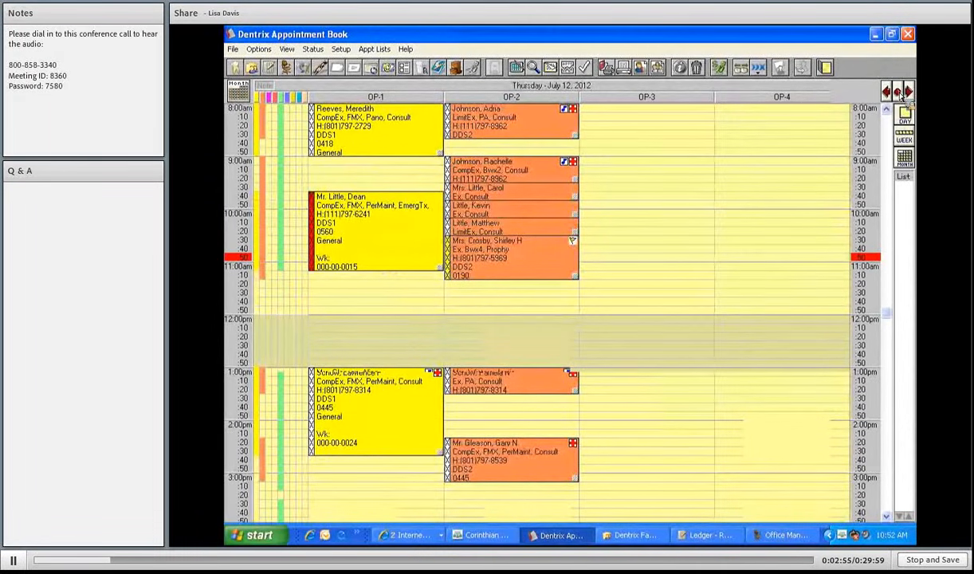
{"action": "left_click", "coordinate": [239, 96]}
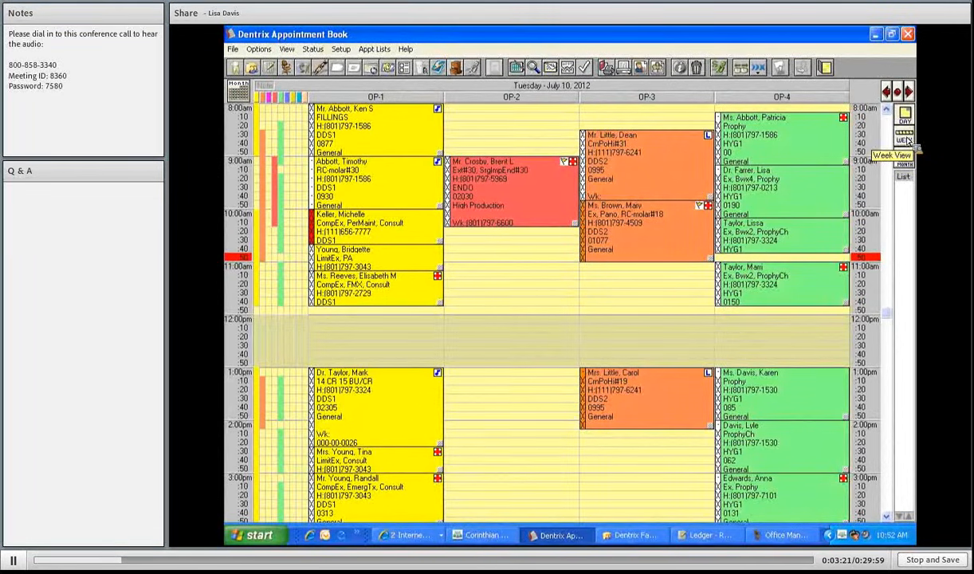
- Show the week starting Sunday, July 8 in Week View, then return to the July 10 day schedule
{"action": "left_click", "coordinate": [907, 141]}
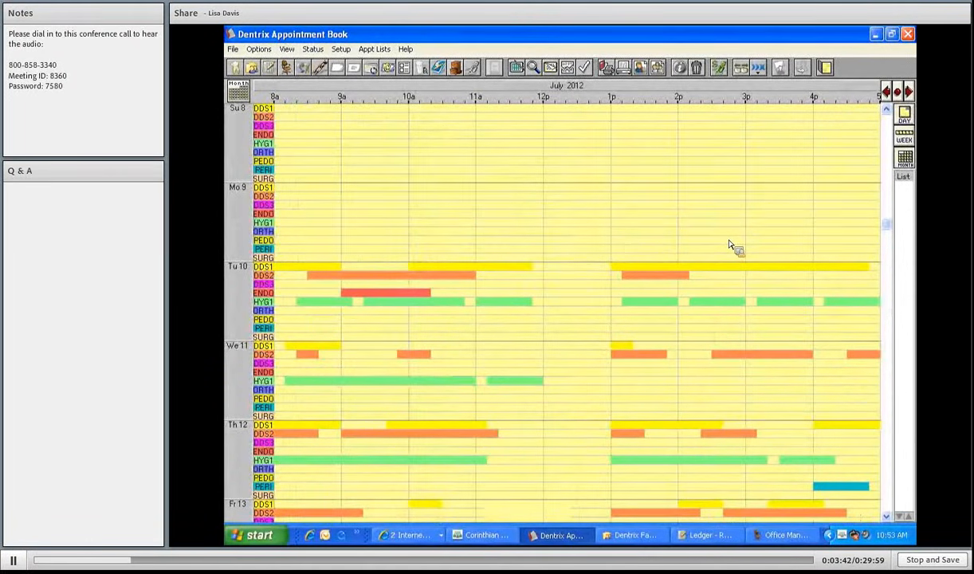
{"action": "left_click", "coordinate": [907, 140]}
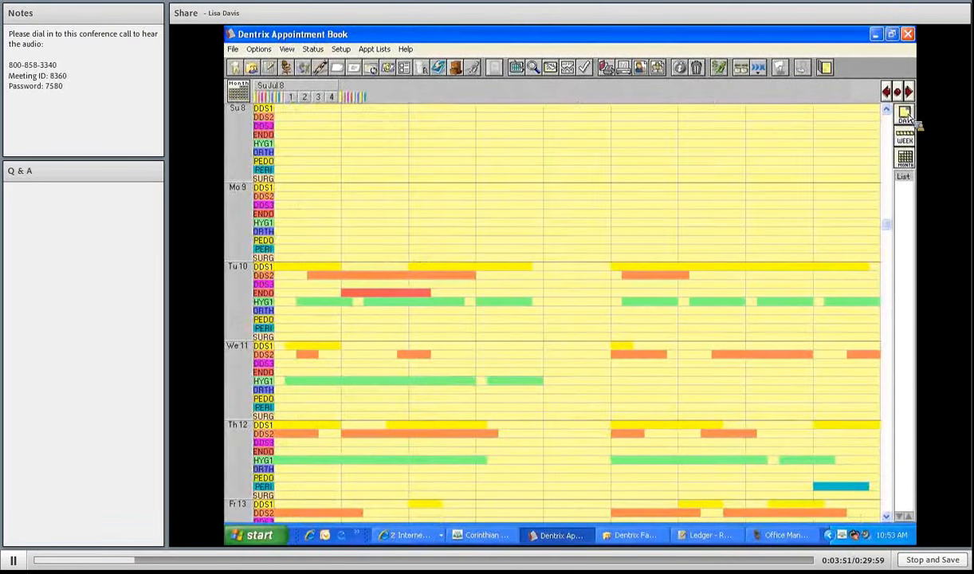
{"action": "left_click", "coordinate": [906, 117]}
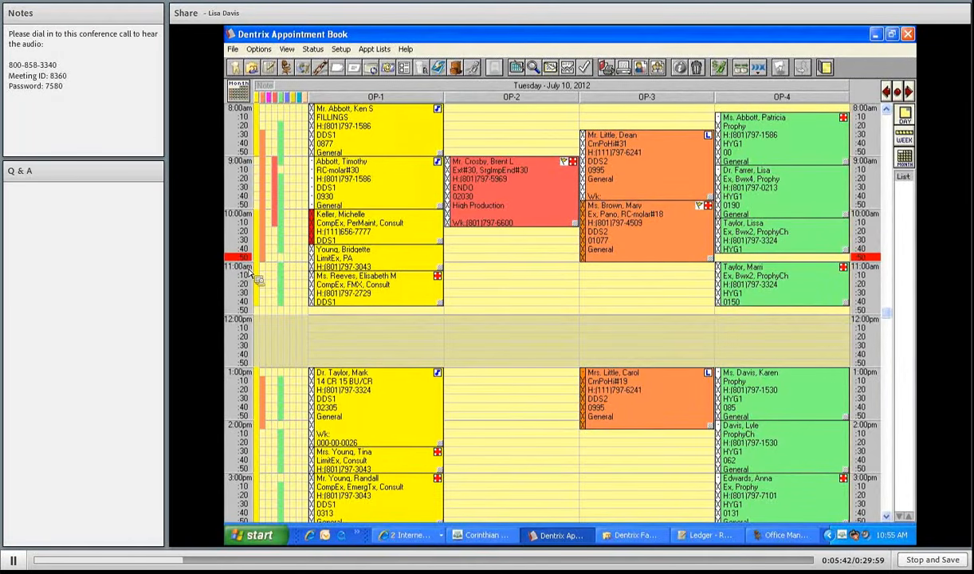
- Start a new 11:00am OP-2 appointment and select the patient by entering their name
{"action": "double_click", "coordinate": [504, 273]}
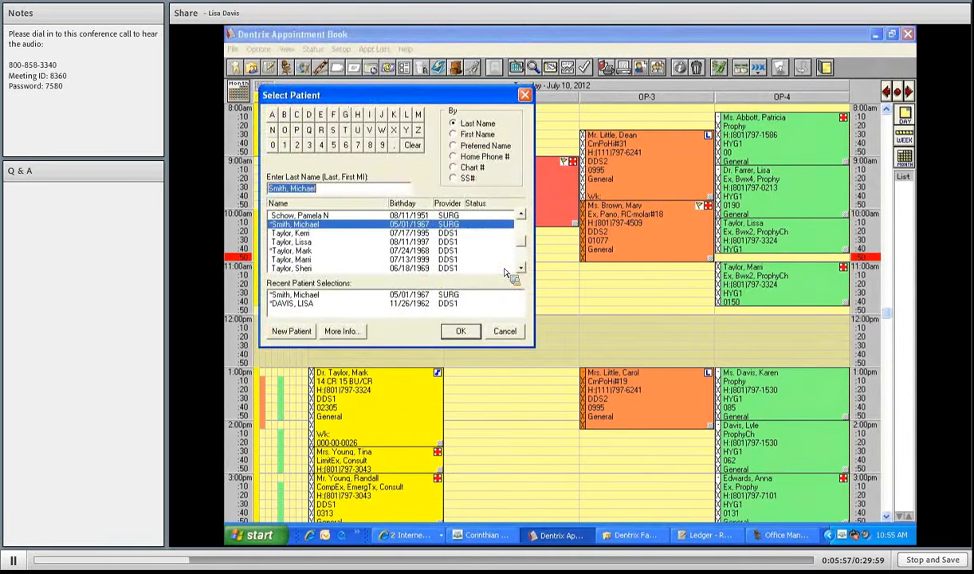
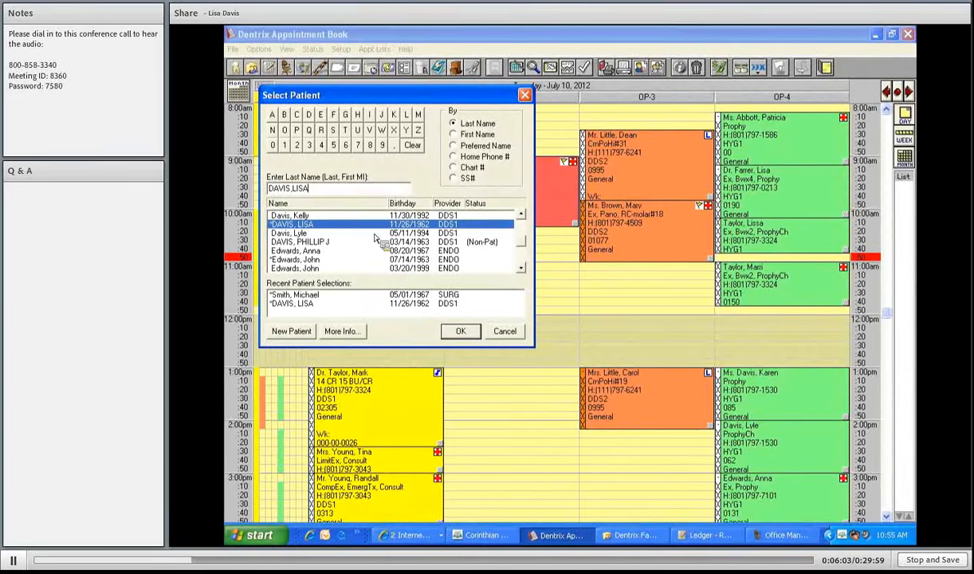
{"action": "left_click", "coordinate": [463, 332]}
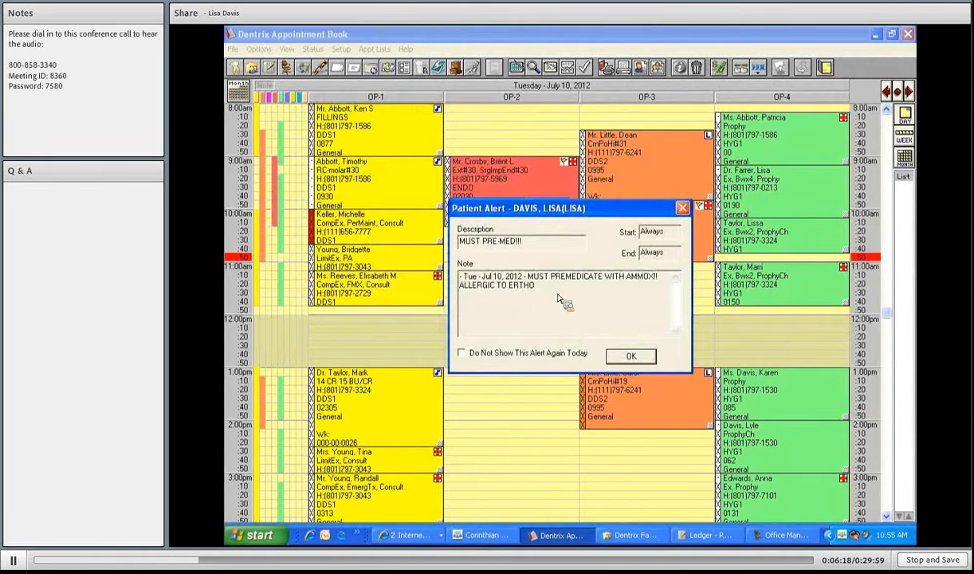
- Hide the MUST PRE-MED alert for today and dismiss both patient alerts
{"action": "left_click", "coordinate": [462, 353]}
{"action": "left_click", "coordinate": [631, 356]}
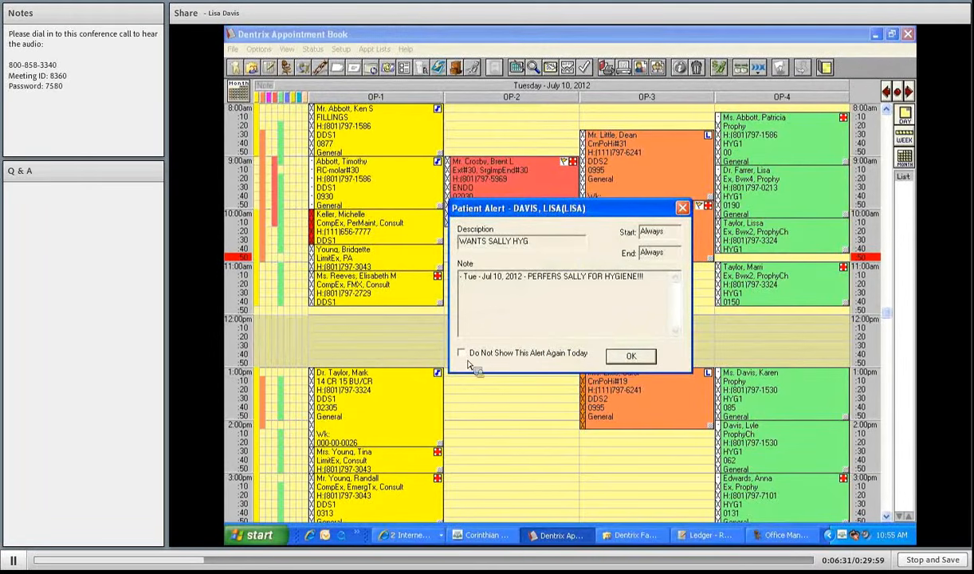
{"action": "left_click", "coordinate": [626, 358]}
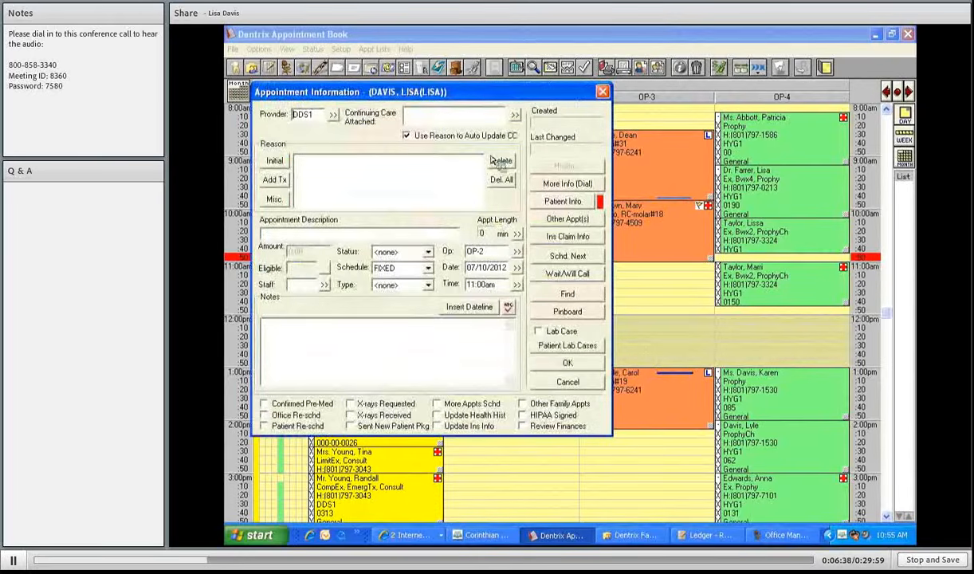
{"action": "left_click_drag", "start_coordinate": [537, 95], "coordinate": [555, 94]}
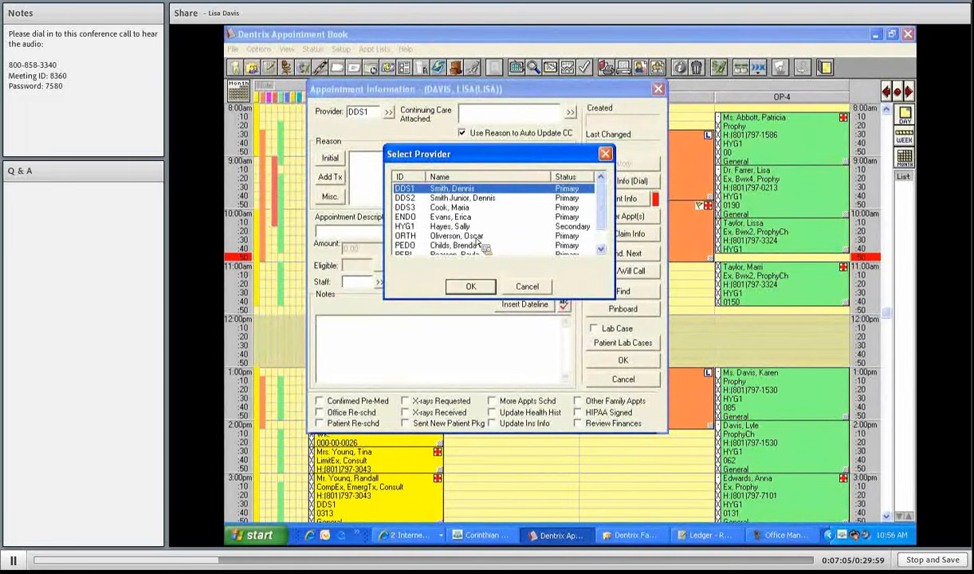
- Change the appointment's provider to hygienist HYG1
{"action": "left_click", "coordinate": [476, 239]}
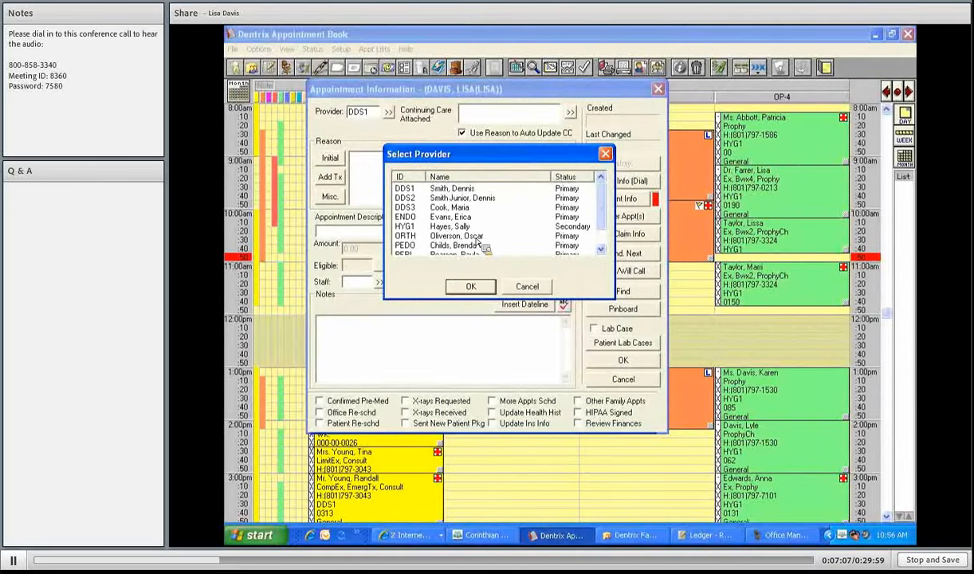
{"action": "left_click", "coordinate": [476, 229]}
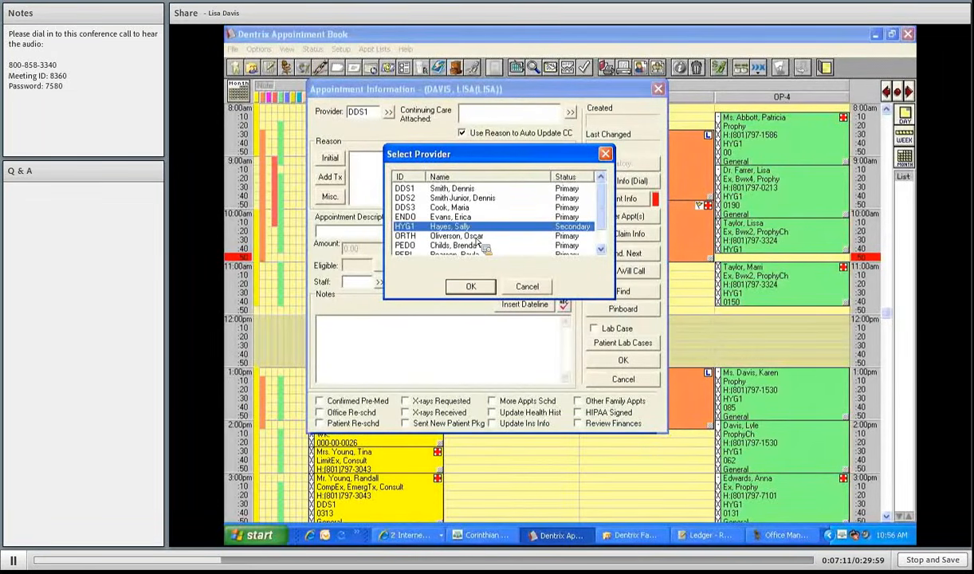
{"action": "left_click", "coordinate": [474, 288]}
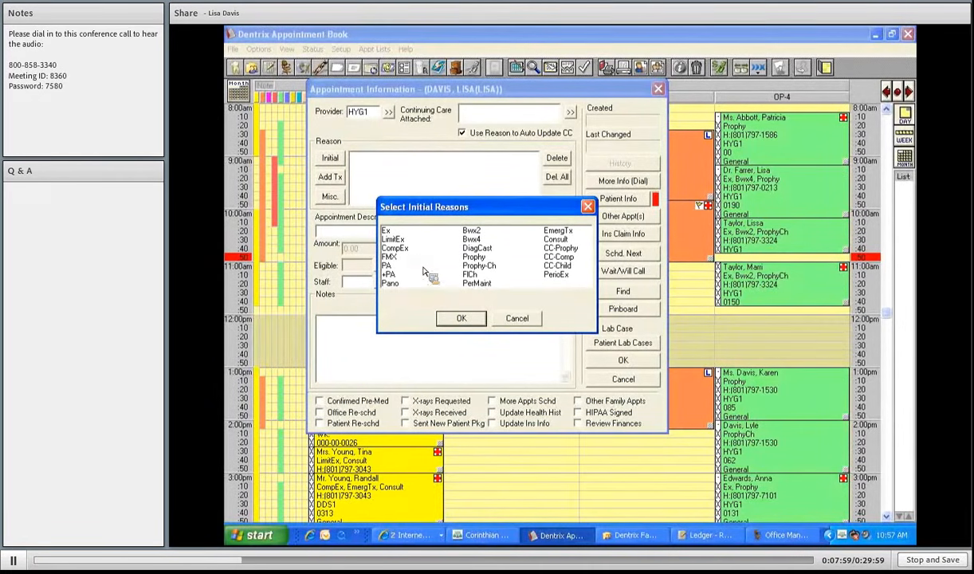
- Add CompEx, Pano, Bwx4 and Prophy as the appointment's initial reasons
{"action": "left_click", "coordinate": [400, 249]}
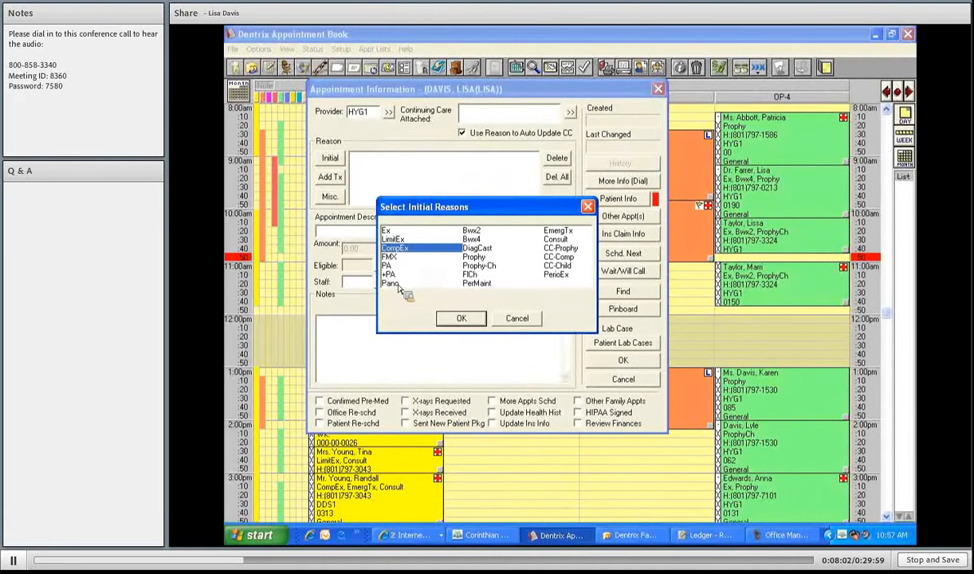
{"action": "left_click", "coordinate": [398, 285]}
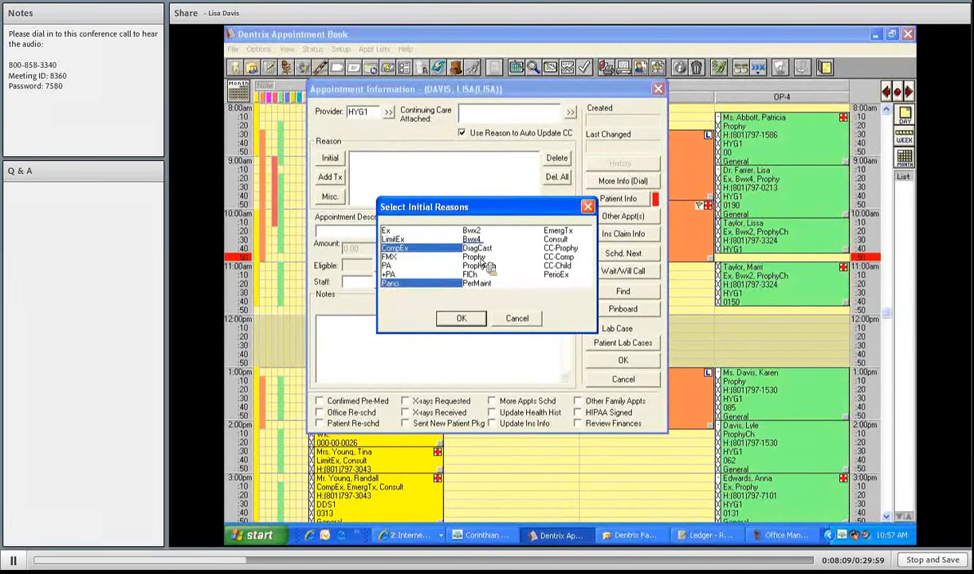
{"action": "left_click", "coordinate": [483, 259]}
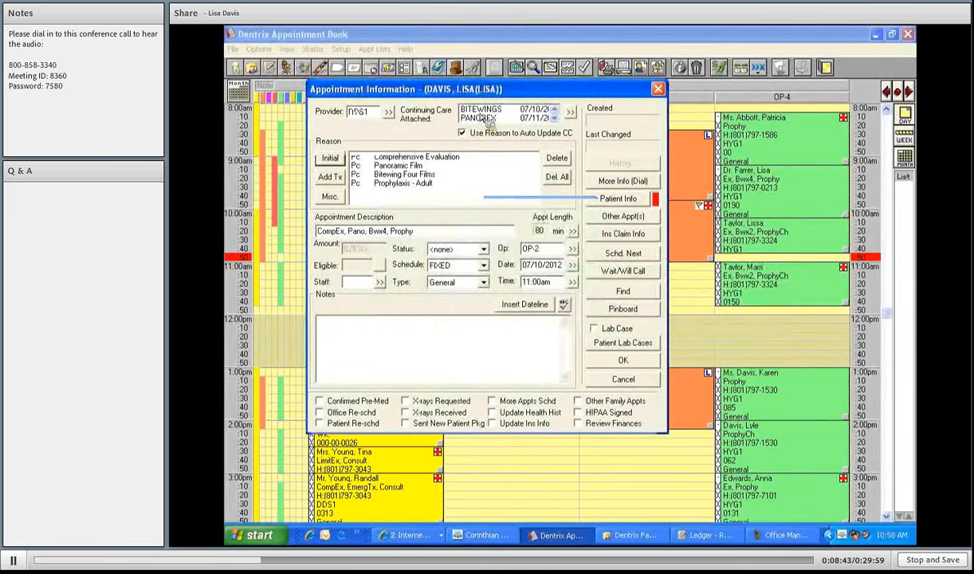
{"action": "left_click", "coordinate": [557, 119]}
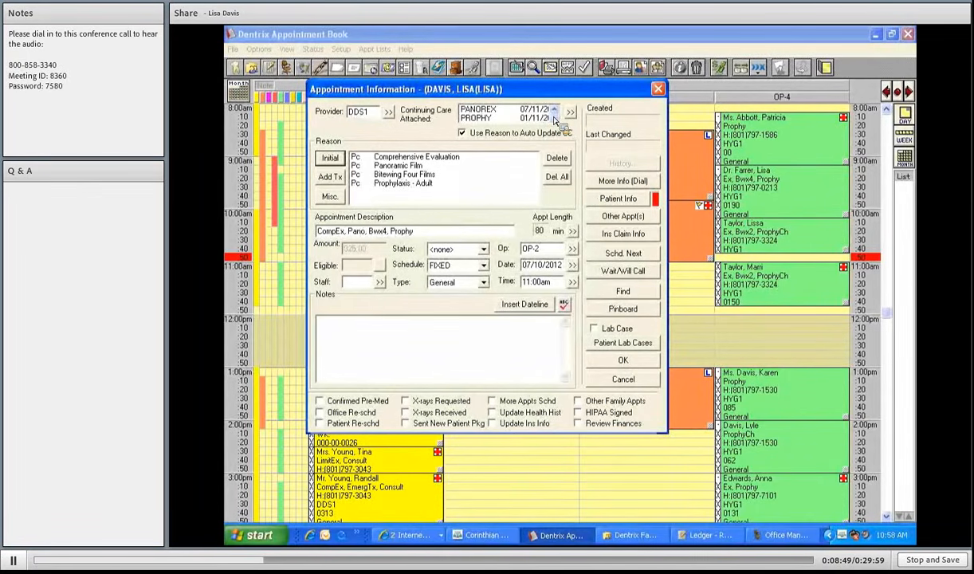
{"action": "left_click", "coordinate": [552, 117]}
{"action": "left_click", "coordinate": [555, 110]}
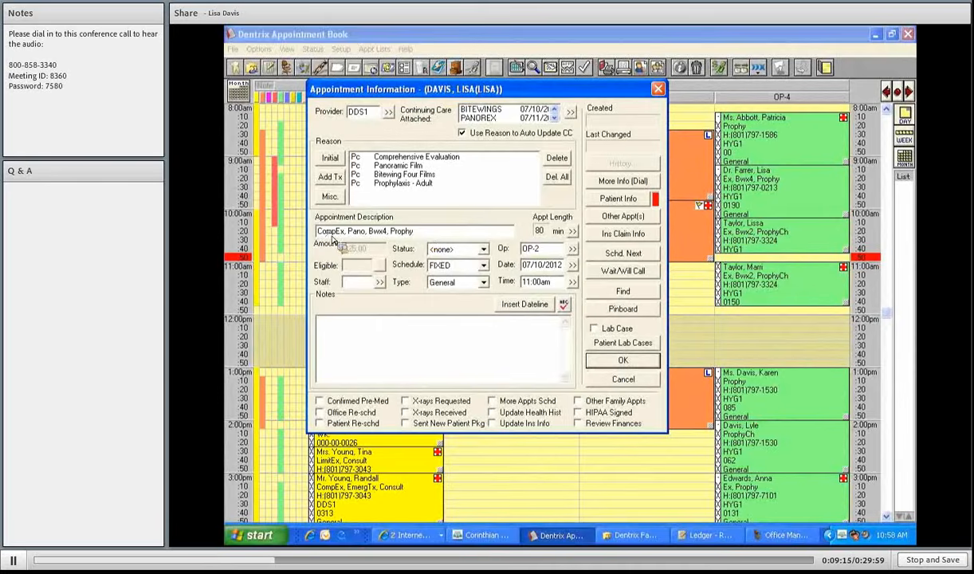
- Replace the appointment description with 'NP RECALL WITH PANO'
{"action": "left_click_drag", "start_coordinate": [332, 238], "coordinate": [301, 239]}
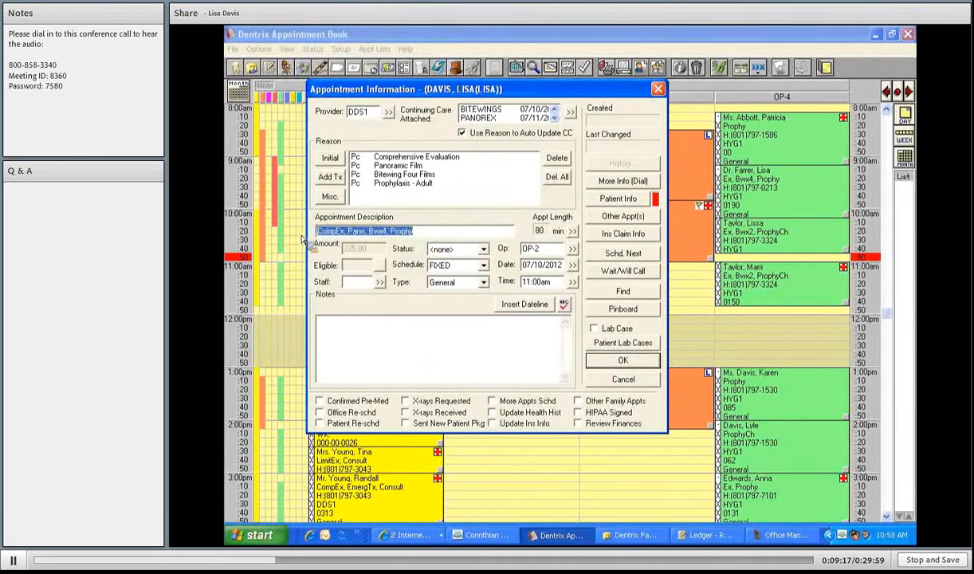
{"action": "type", "text": "NP"}
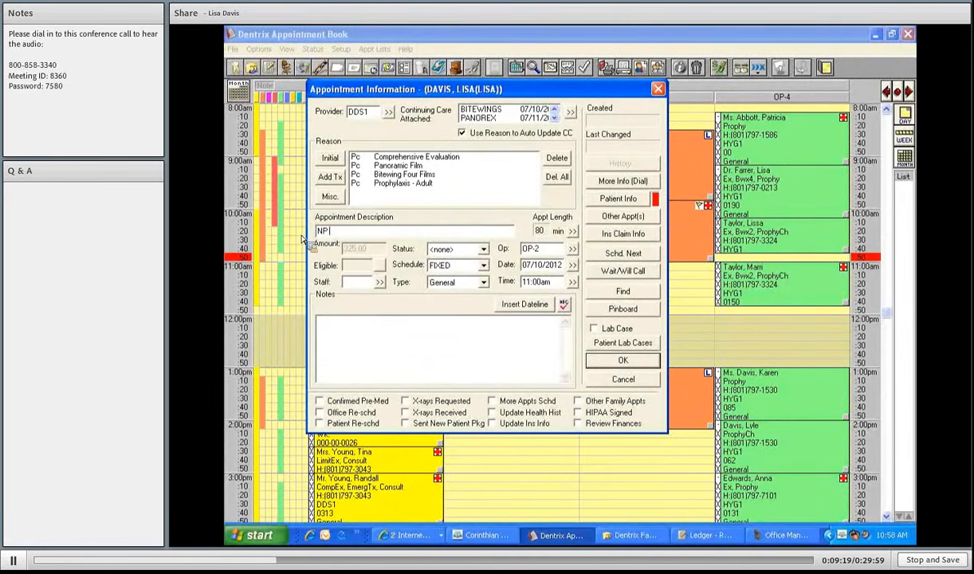
{"action": "type", "text": " RECALL WITH PANO"}
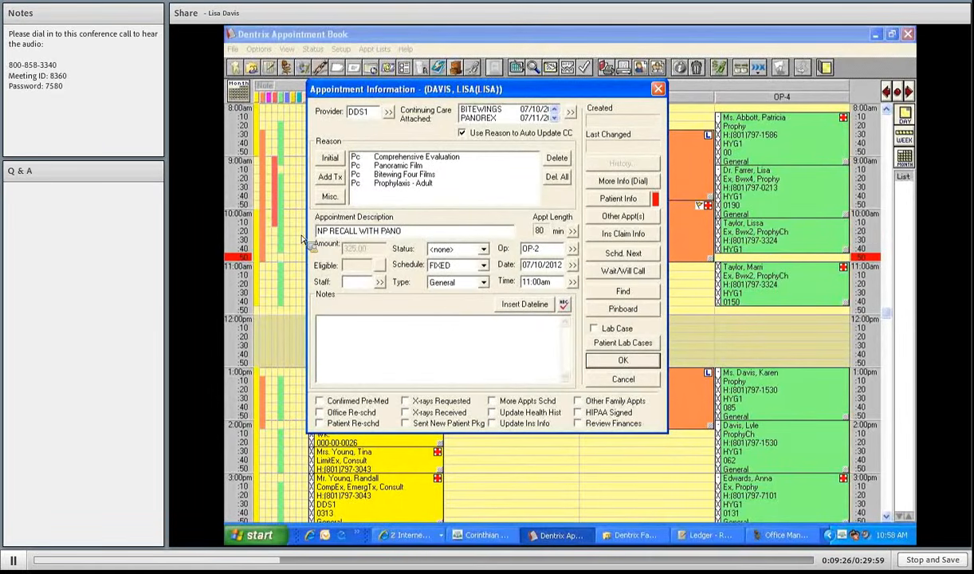
- Assign staff member OFC1 to the appointment
{"action": "left_click", "coordinate": [380, 283]}
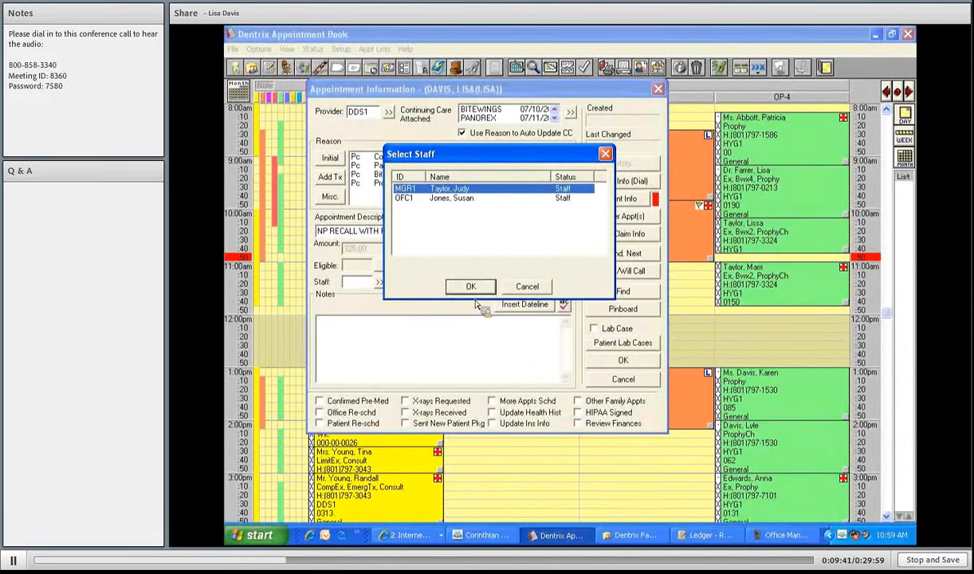
{"action": "key", "text": "Down"}
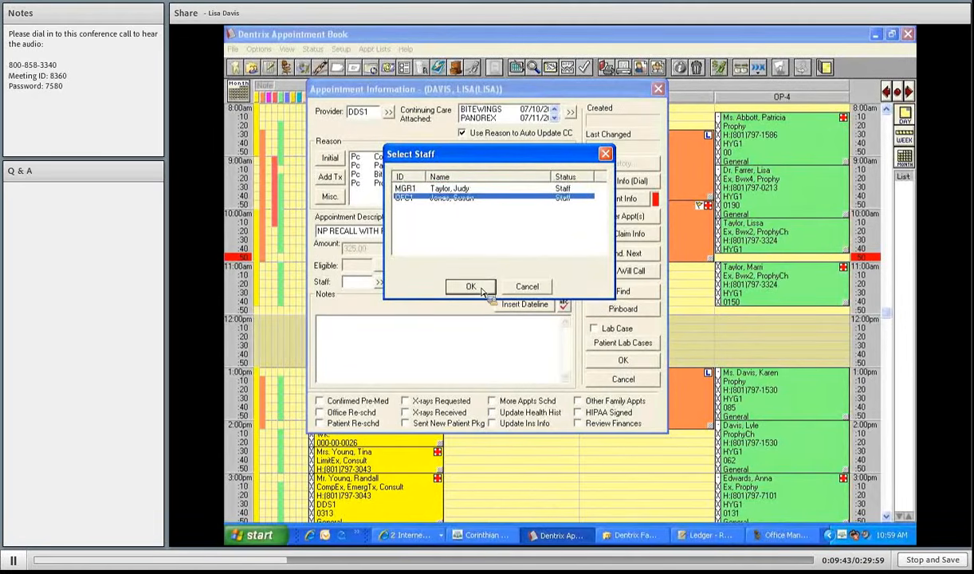
{"action": "left_click", "coordinate": [481, 292]}
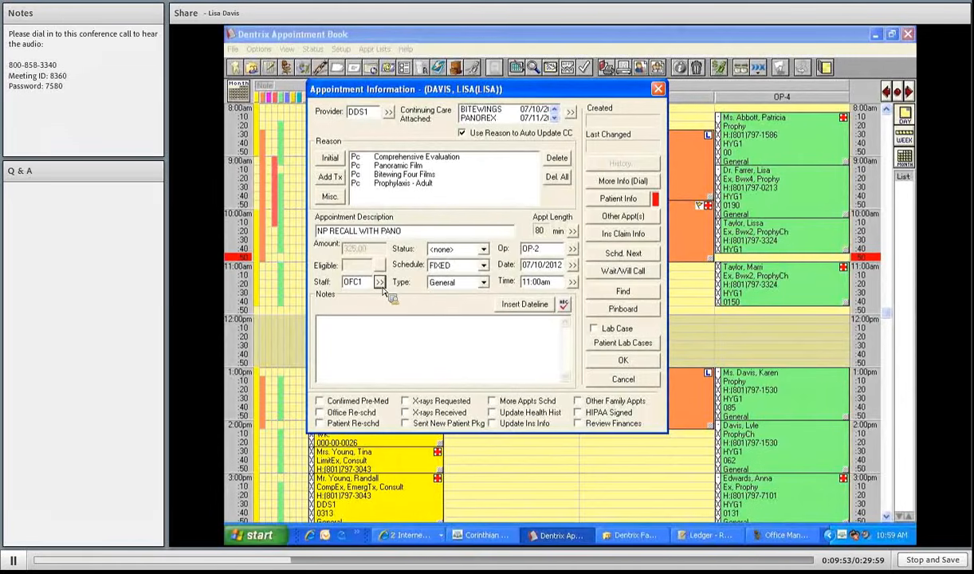
- Set the appointment status to FIRM and stamp a Tue - Jul 10, 2012 dateline in the notes
{"action": "left_click", "coordinate": [483, 249]}
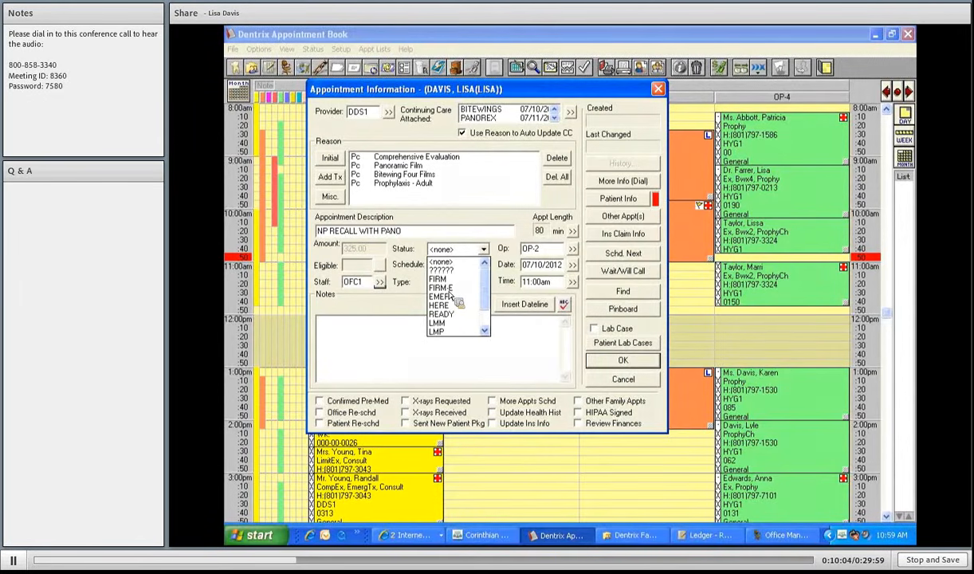
{"action": "left_click", "coordinate": [446, 279]}
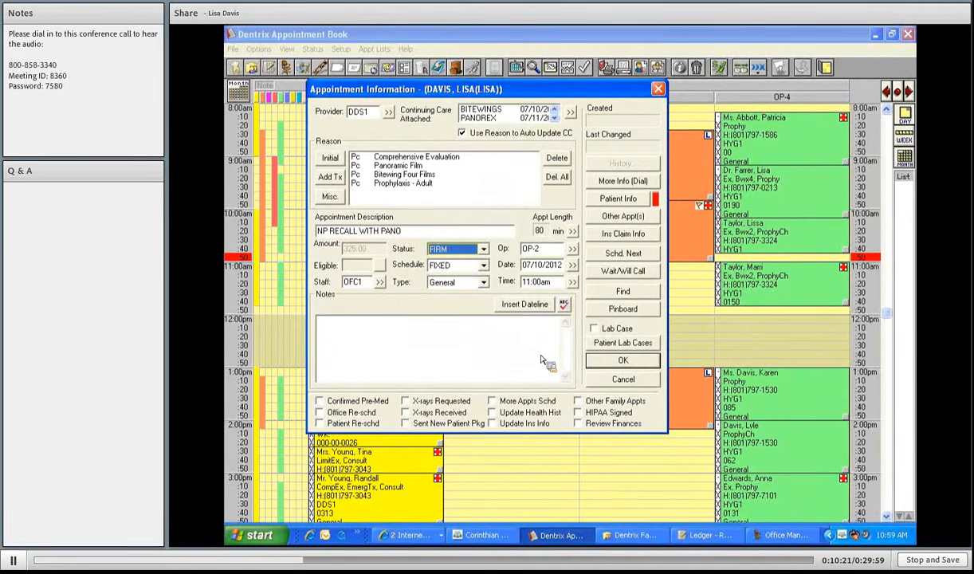
{"action": "left_click", "coordinate": [524, 303]}
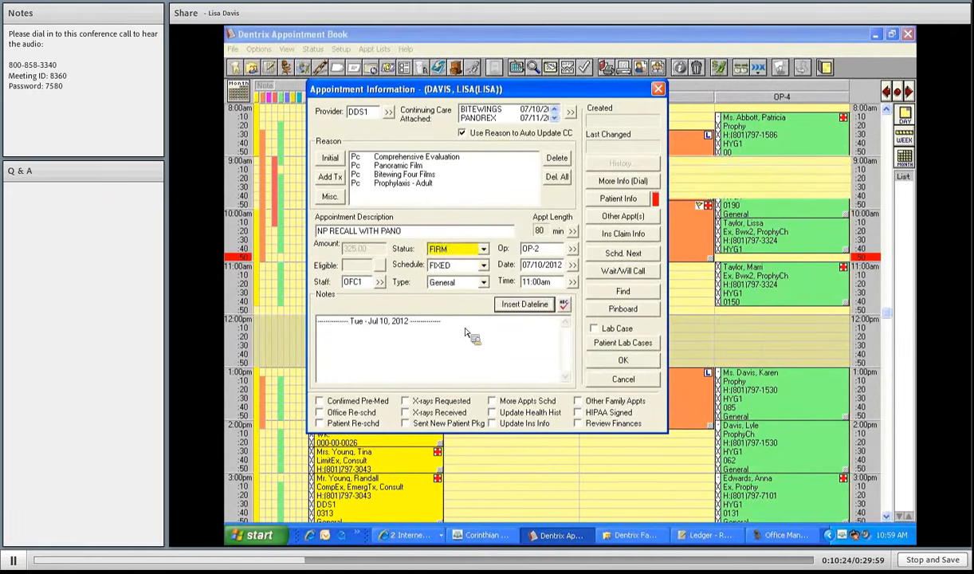
- Add the note 'MUST PREMEDICATE!!! CVM. LM WITH SON. RS DUE TO ILLNESS' after the dateline
{"action": "type", "text": "MUS"}
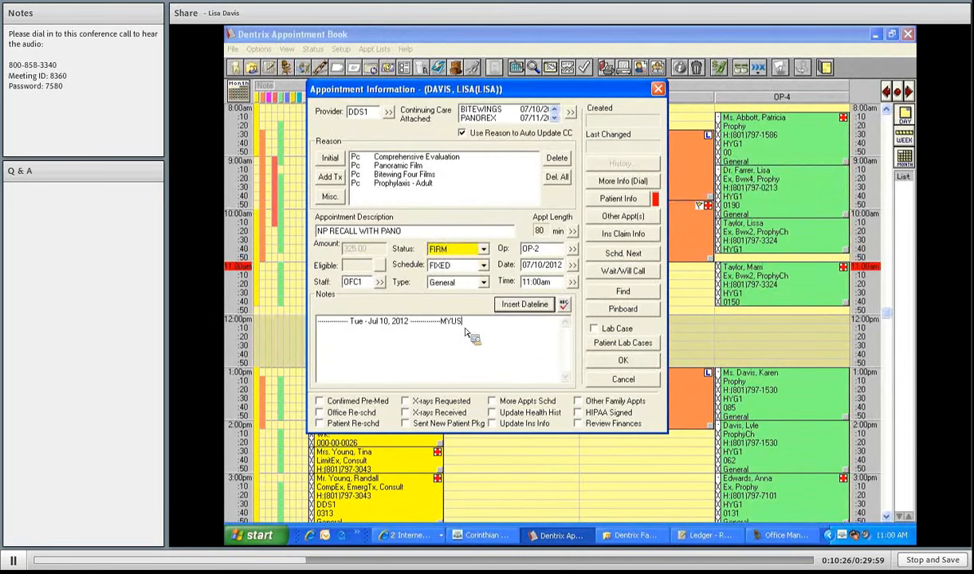
{"action": "type", "text": "T PREMEDI"}
{"action": "type", "text": "CATE!!!"}
{"action": "type", "text": "CVM."}
{"action": "type", "text": " LM WITH"}
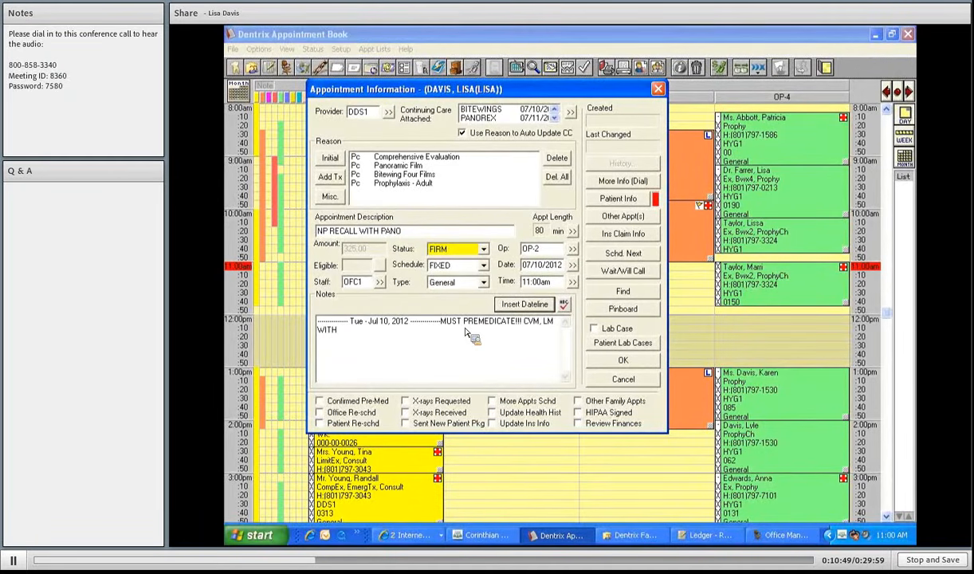
{"action": "type", "text": " SON. RS DUE TO ILLNESS."}
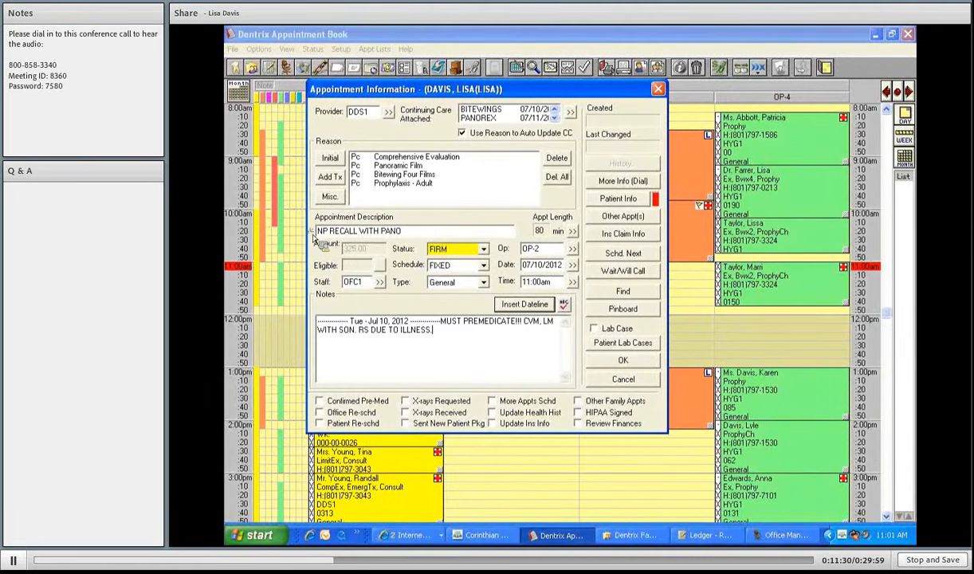
{"action": "left_click", "coordinate": [411, 229]}
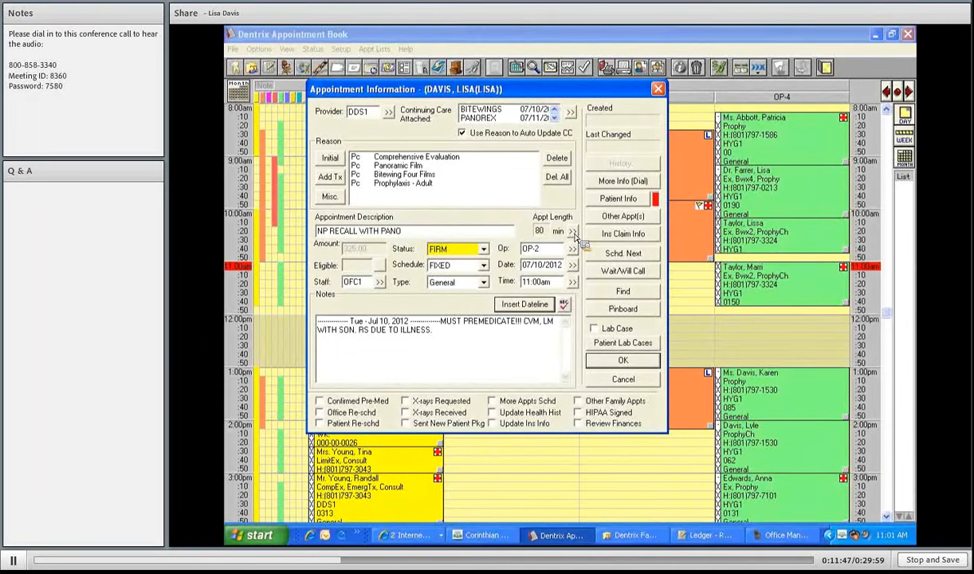
{"action": "left_click", "coordinate": [572, 231]}
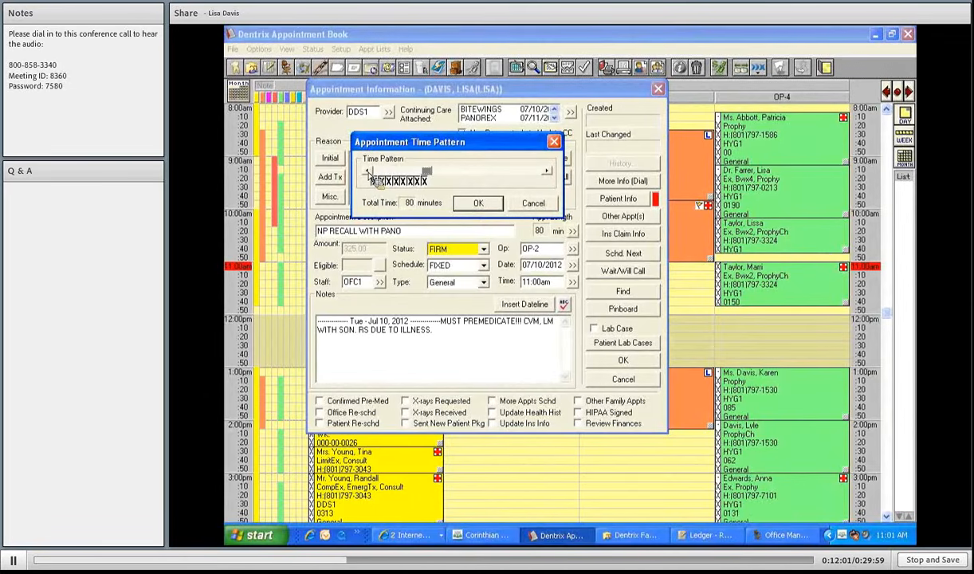
{"action": "left_click", "coordinate": [368, 172]}
{"action": "left_click", "coordinate": [368, 171]}
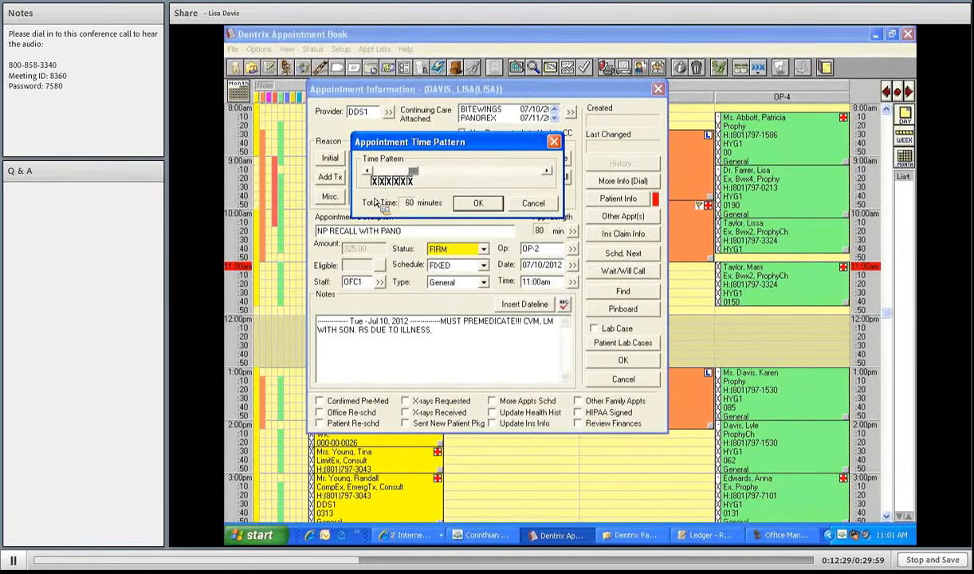
{"action": "left_click", "coordinate": [374, 182]}
{"action": "left_click", "coordinate": [375, 183]}
{"action": "left_click", "coordinate": [515, 204]}
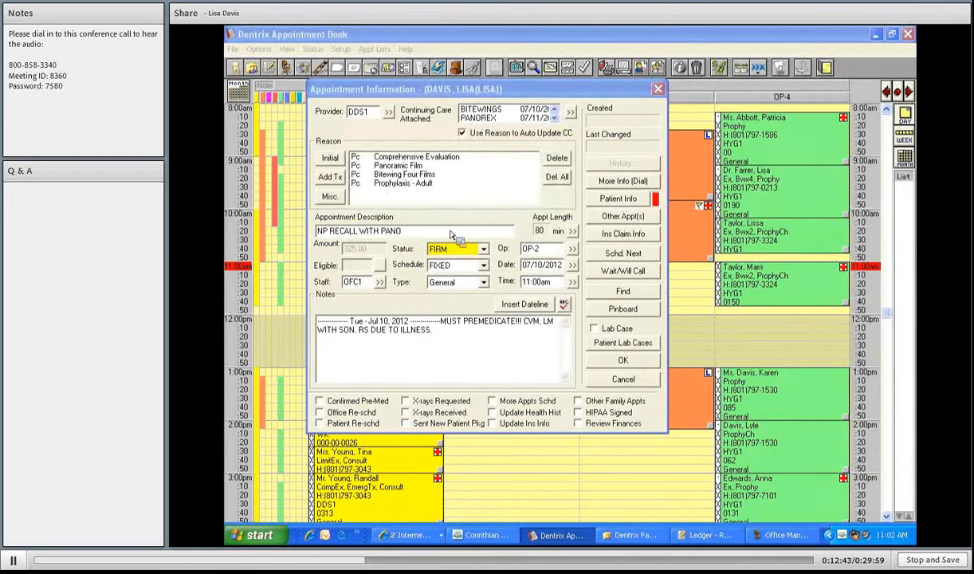
- Shorten the appointment time pattern to 60 minutes, with the first unit changed to a slash
{"action": "left_click", "coordinate": [574, 231]}
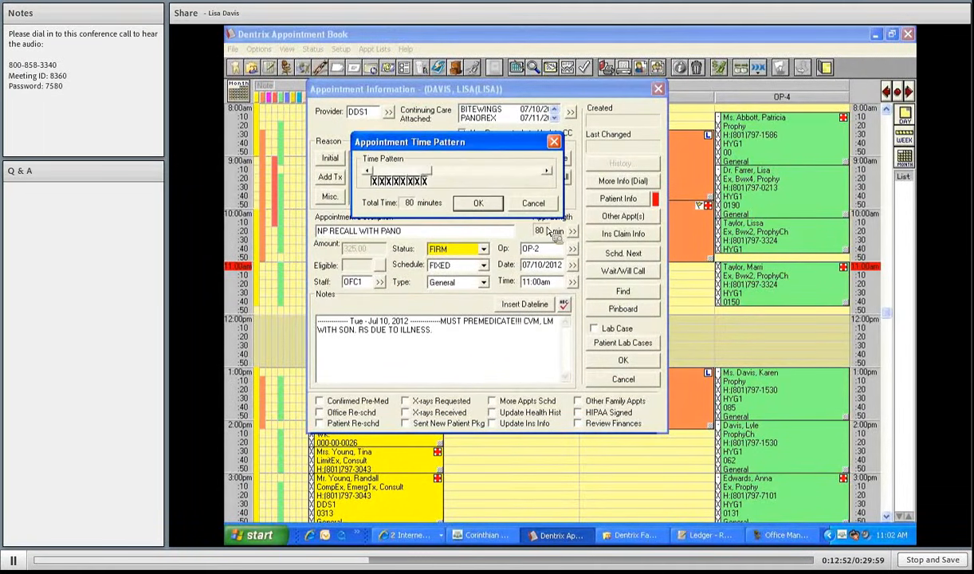
{"action": "double_click", "coordinate": [367, 170]}
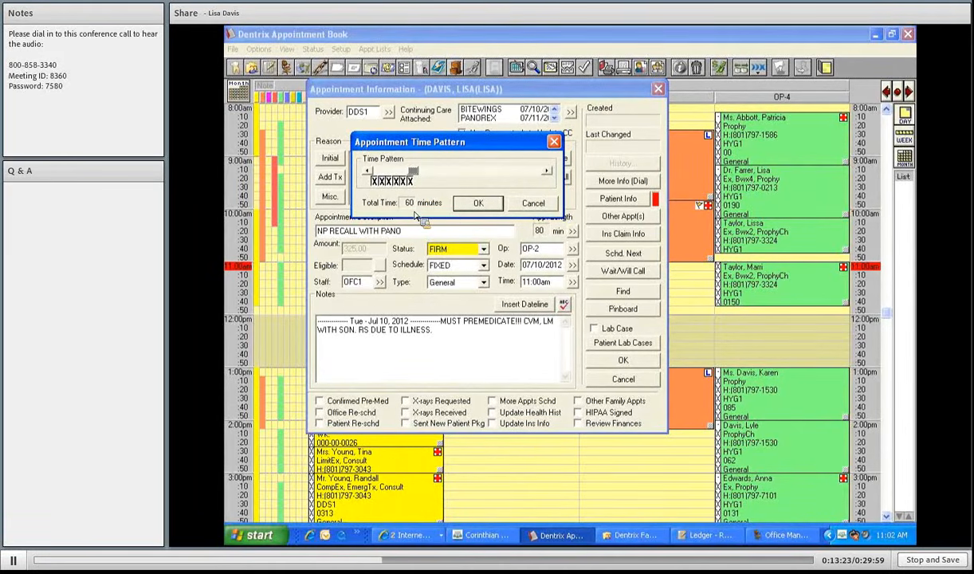
{"action": "left_click", "coordinate": [374, 182]}
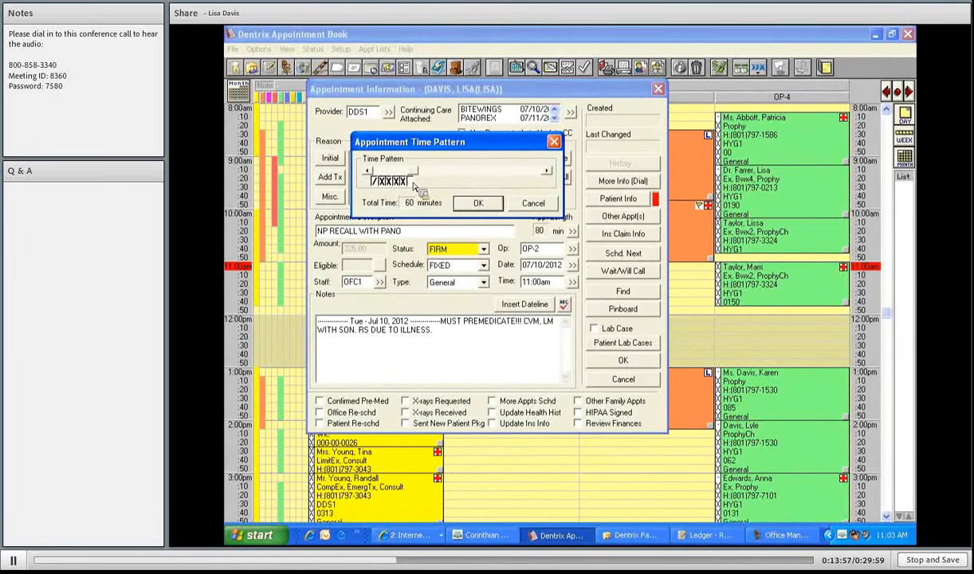
{"action": "left_click", "coordinate": [493, 207]}
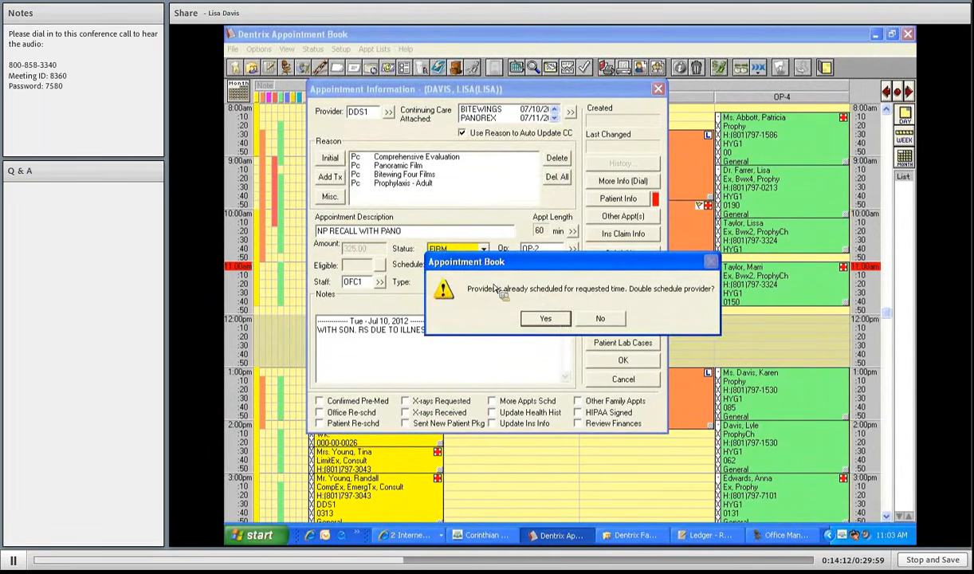
- Accept double-booking the provider to save NP RECALL WITH PANO in OP-2 at 11:00am
{"action": "key", "text": "Return"}
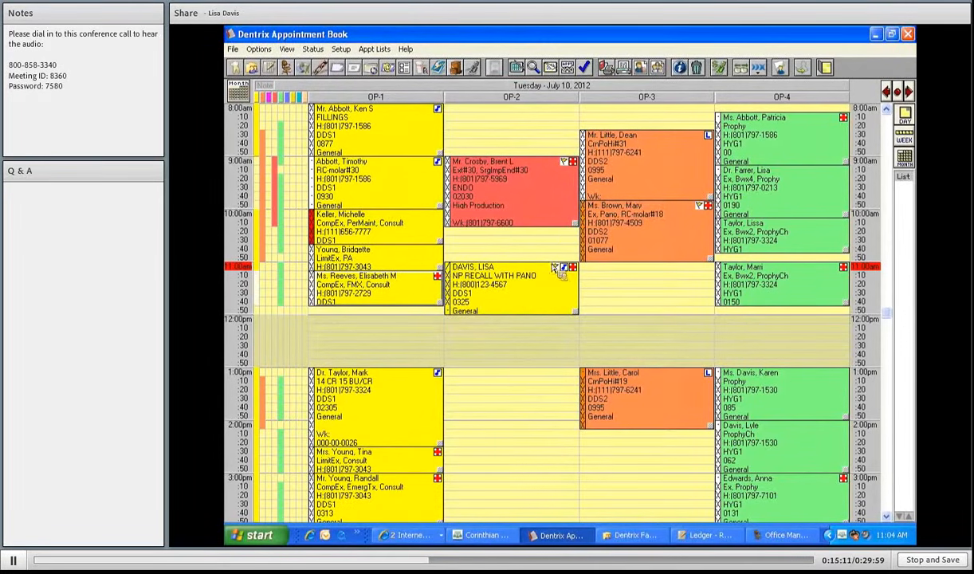
- Minimize the Appointment Book to bring up the Davis family file behind it
{"action": "scroll", "coordinate": [550, 295], "scroll_direction": "down", "scroll_amount": 2}
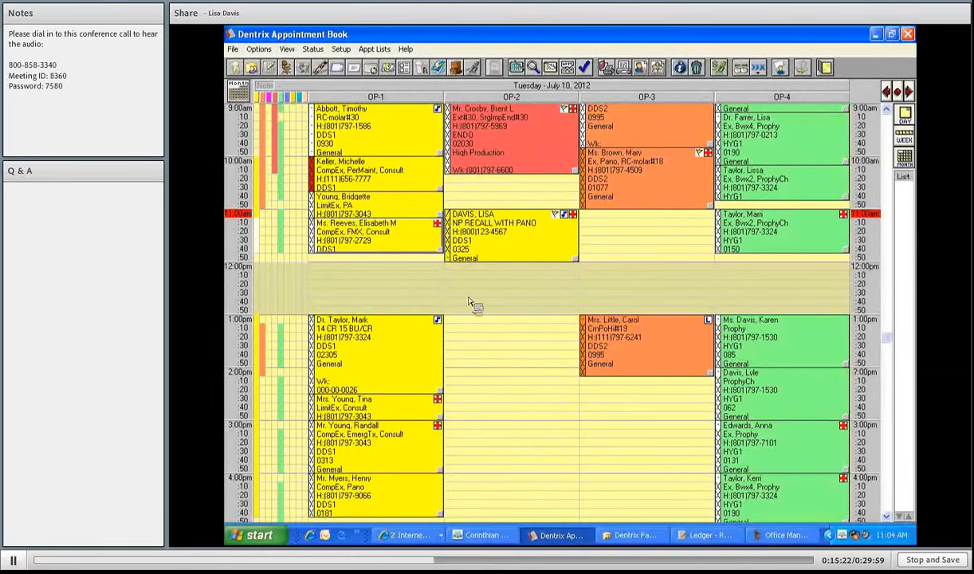
{"action": "left_click", "coordinate": [877, 35]}
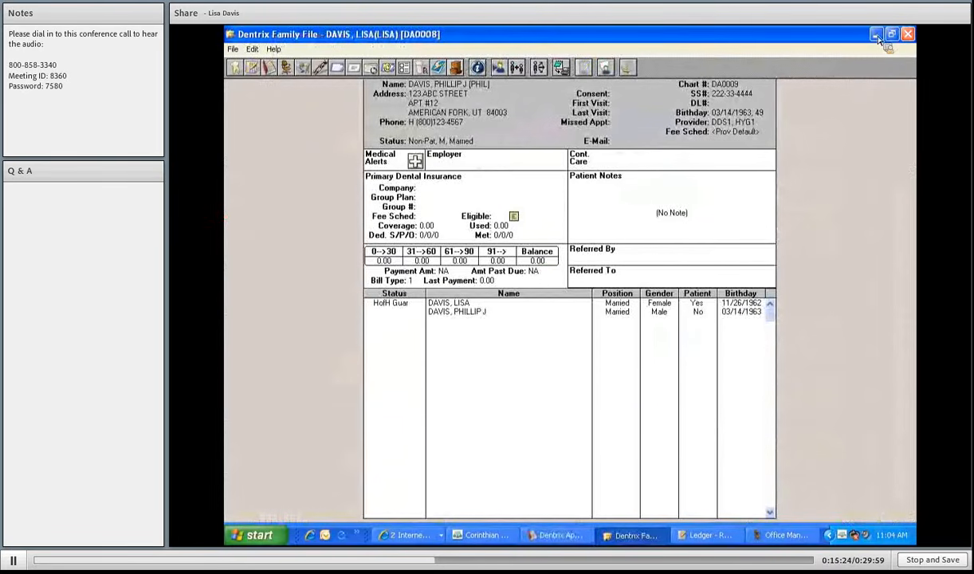
- Minimize the Family File to return to the July 10, 2012 schedule
{"action": "left_click", "coordinate": [877, 36]}
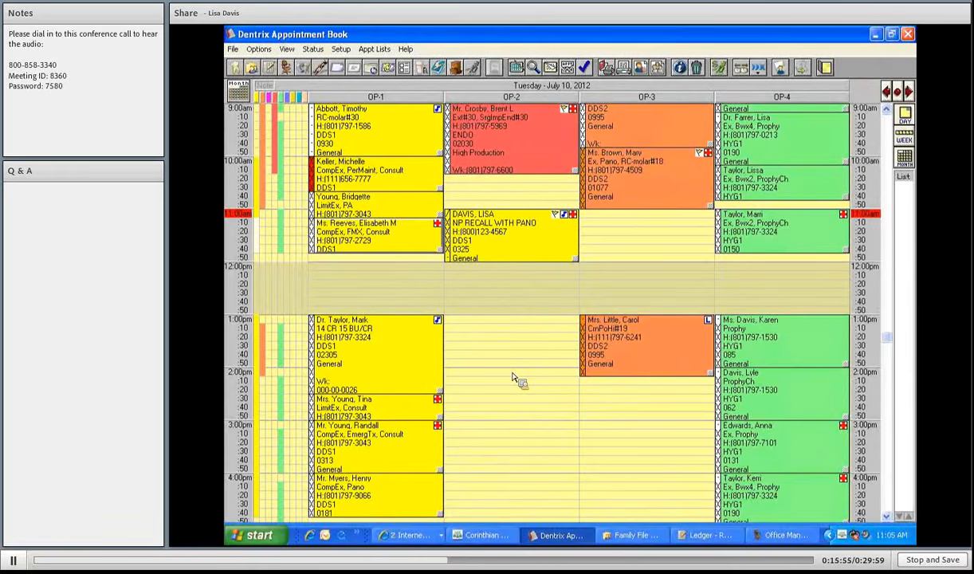
{"action": "double_click", "coordinate": [513, 379]}
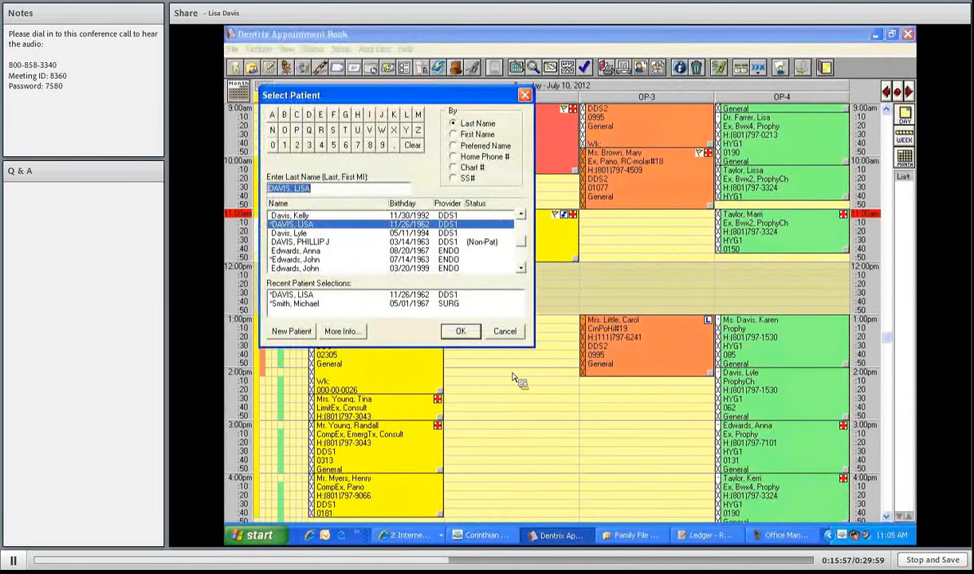
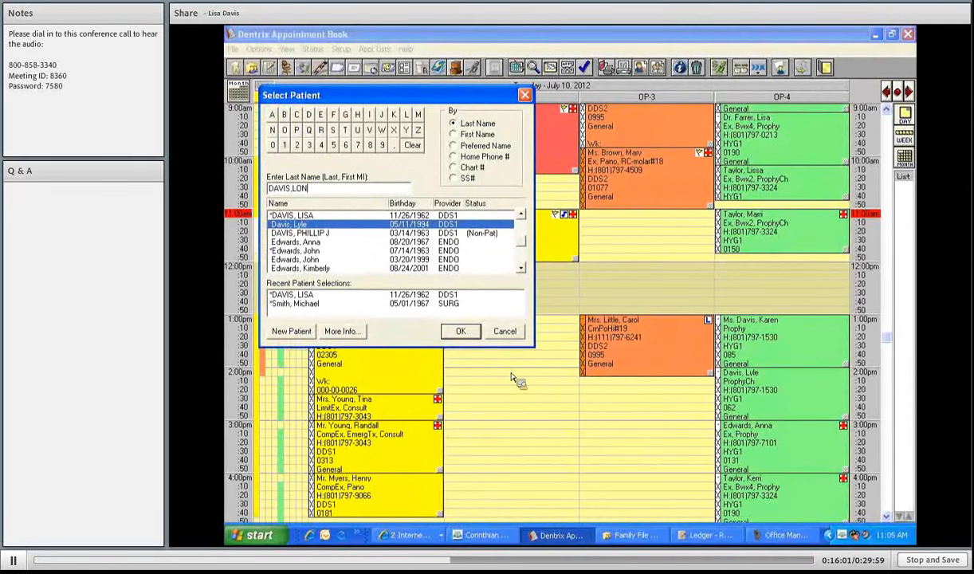
{"action": "left_click", "coordinate": [295, 334]}
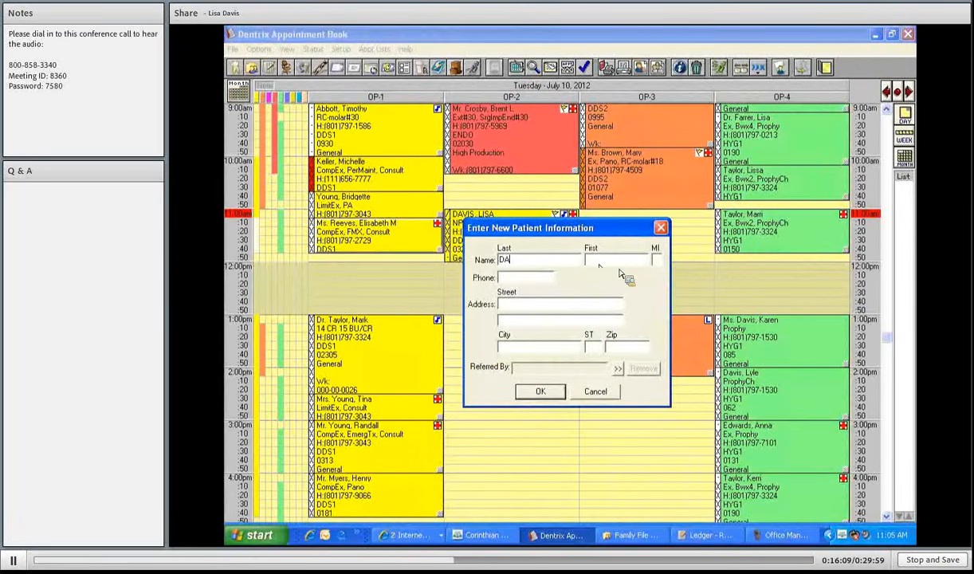
{"action": "type", "text": "VISQ"}
{"action": "key", "text": "BackSpace"}
{"action": "key", "text": "Tab"}
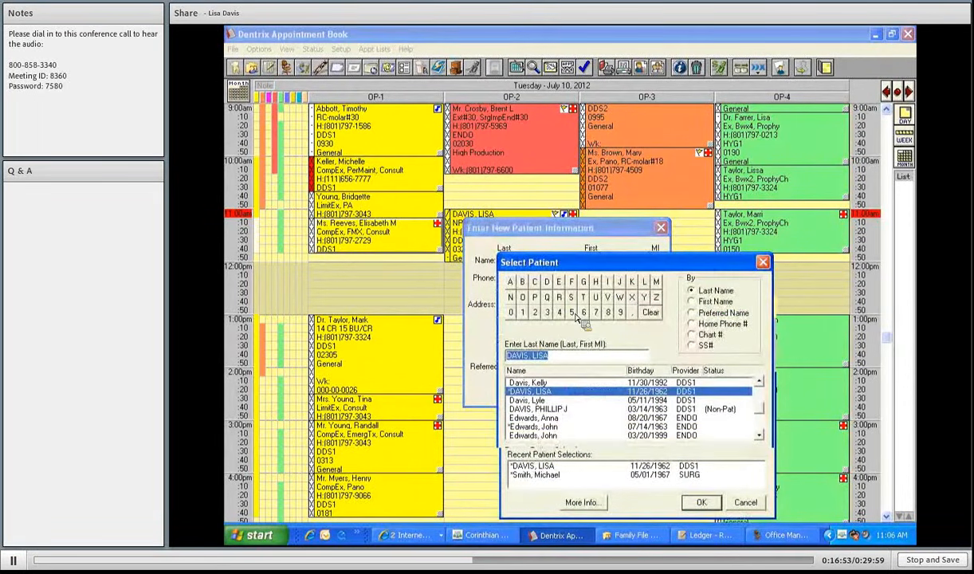
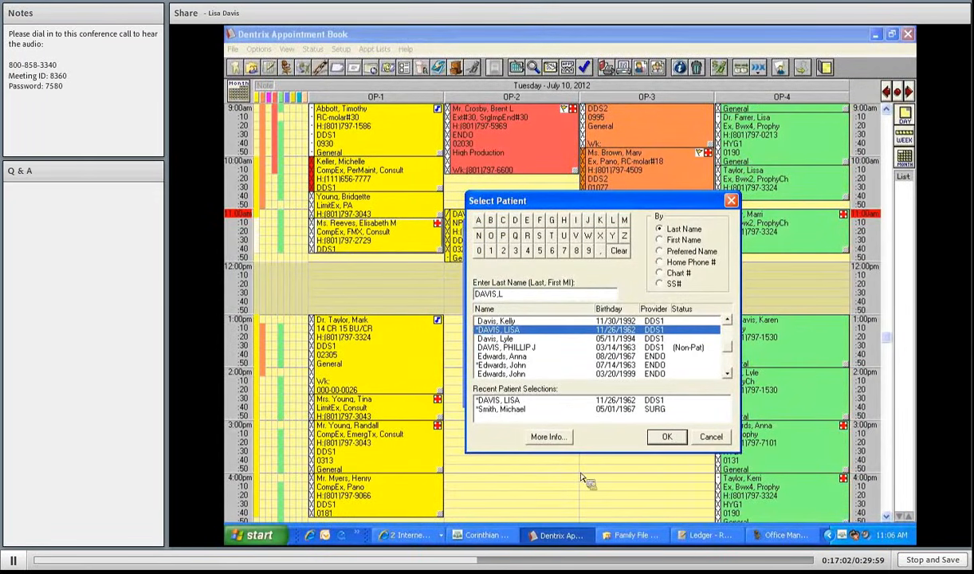
{"action": "left_click", "coordinate": [666, 437]}
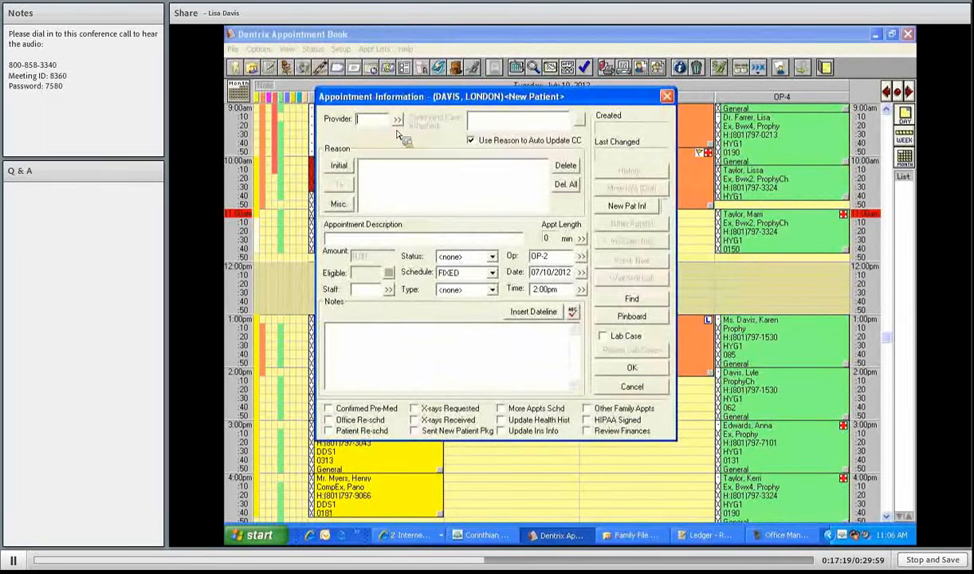
- Make PEDO the appointment's provider and bring up the initial visit reasons list
{"action": "left_click", "coordinate": [397, 120]}
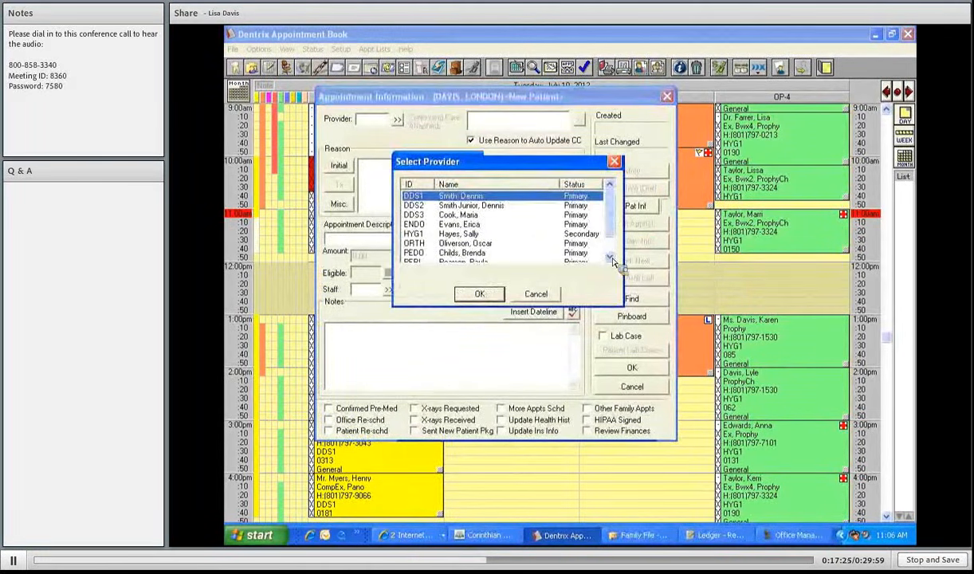
{"action": "scroll", "coordinate": [466, 236], "scroll_direction": "down", "scroll_amount": 1}
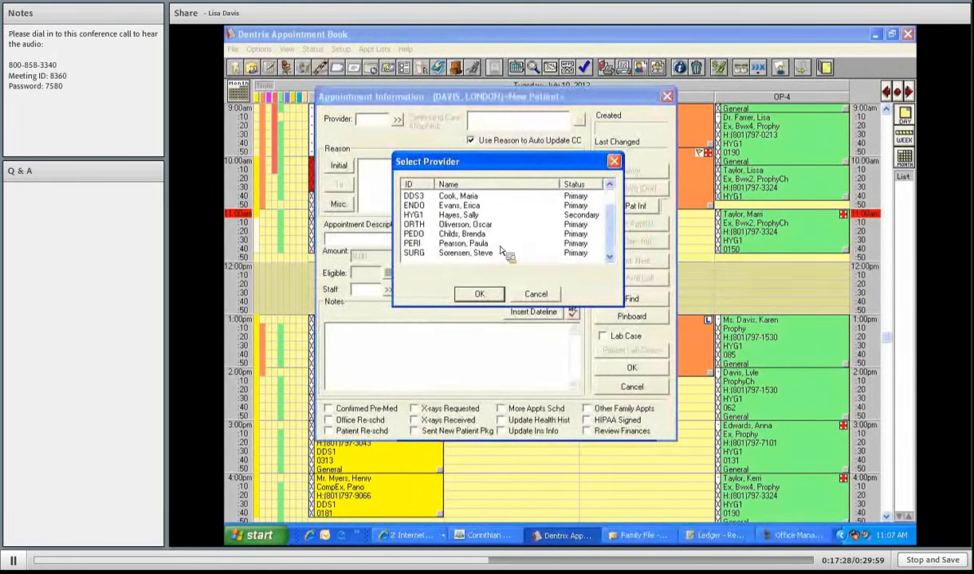
{"action": "left_click", "coordinate": [487, 234]}
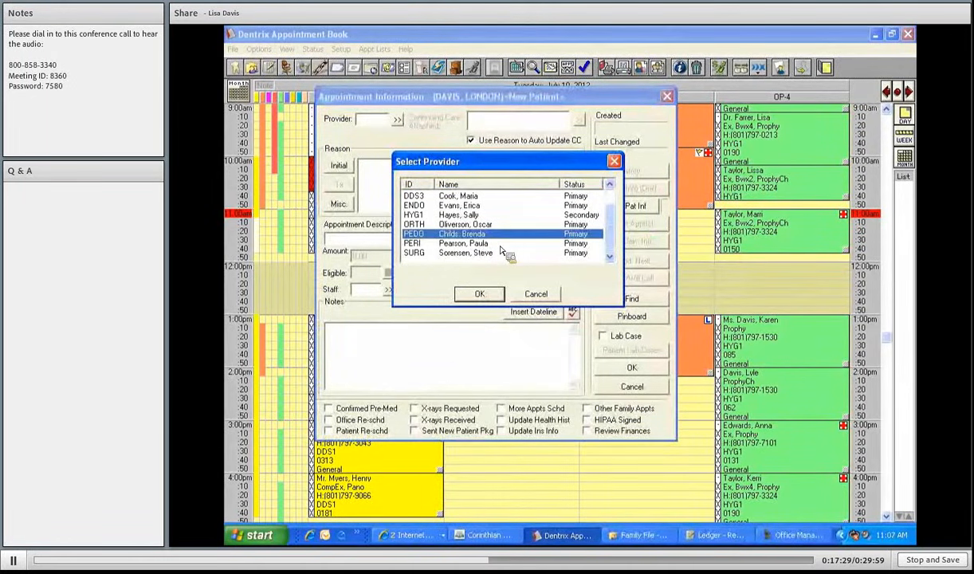
{"action": "left_click", "coordinate": [492, 297]}
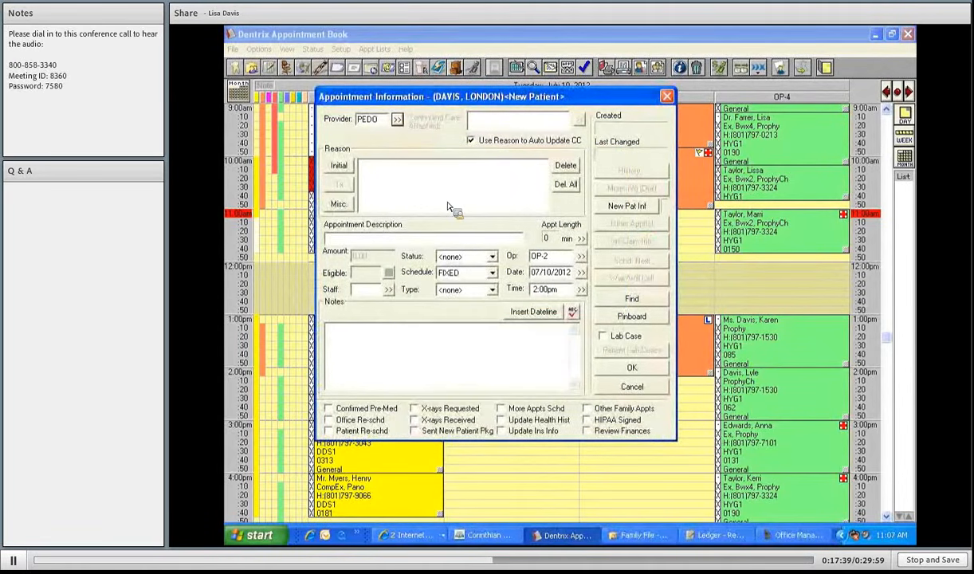
{"action": "left_click", "coordinate": [339, 166]}
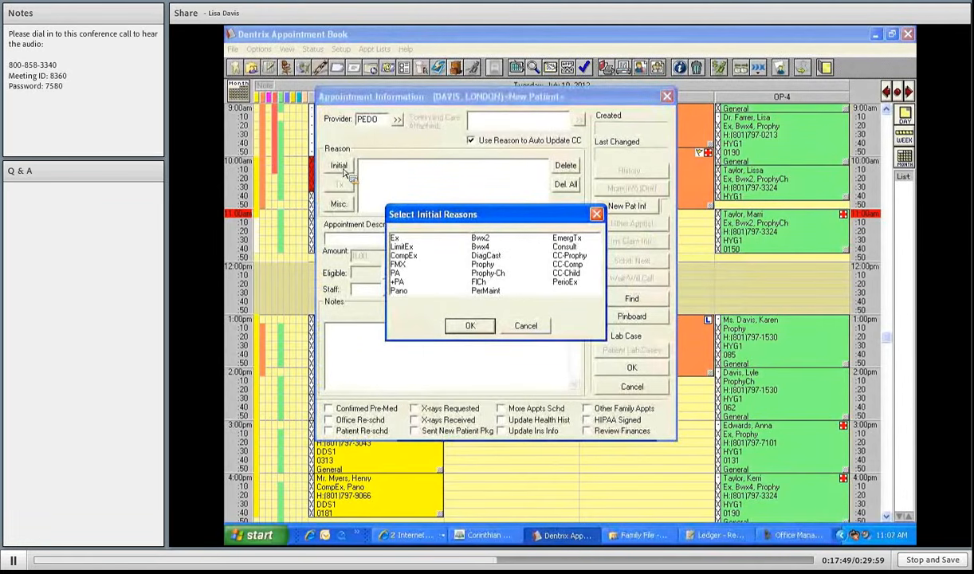
- Add CompEx, Pano, Bwx2, Prophy-Ch and FlCh as initial reasons, making a 70-minute appointment
{"action": "left_click", "coordinate": [408, 256]}
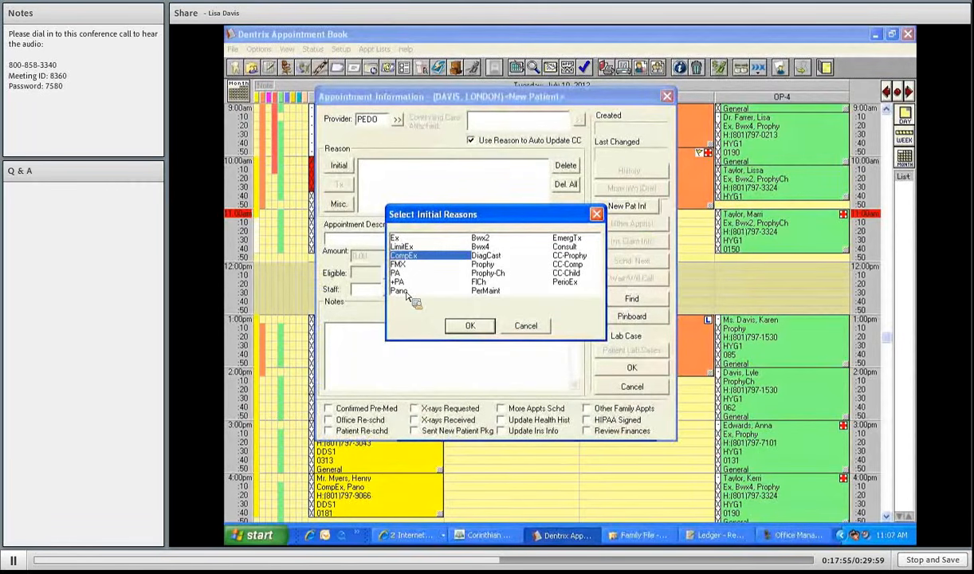
{"action": "left_click", "coordinate": [399, 290]}
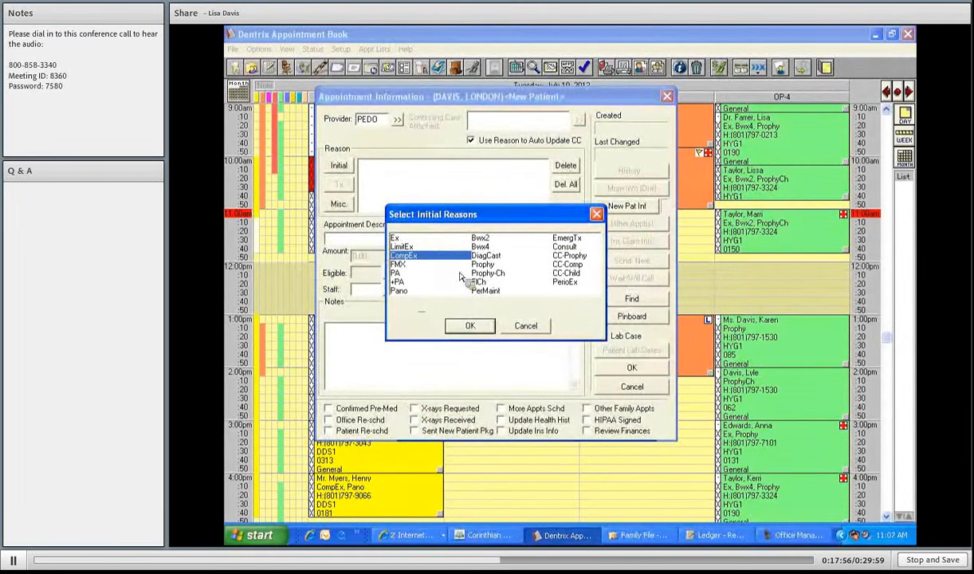
{"action": "left_click", "coordinate": [480, 237]}
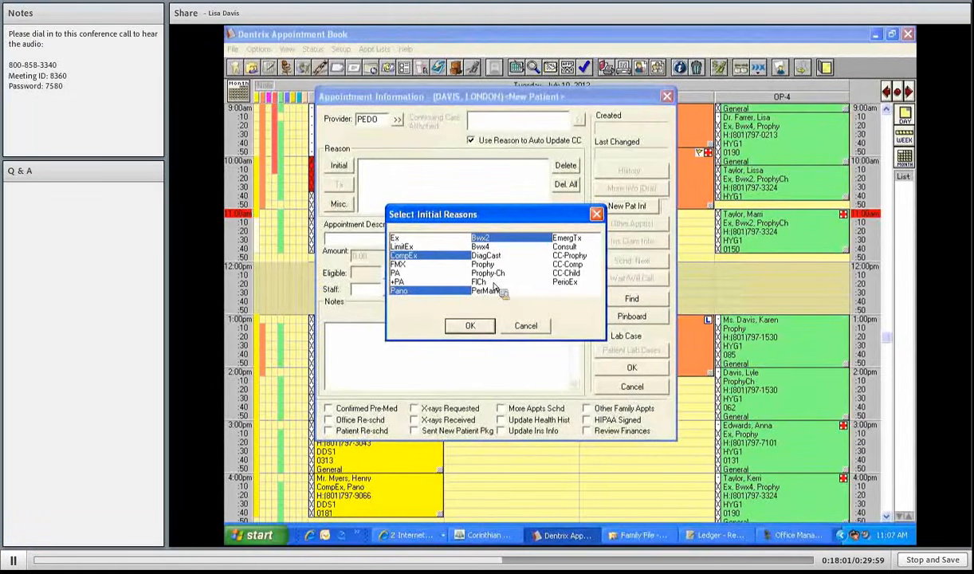
{"action": "left_click", "coordinate": [492, 273]}
{"action": "left_click", "coordinate": [494, 282]}
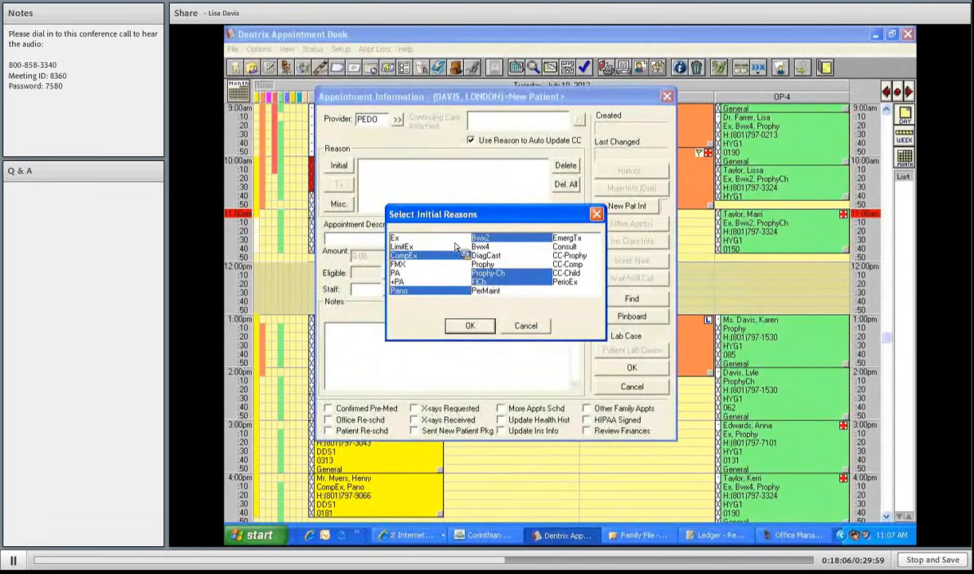
{"action": "key", "text": "Return"}
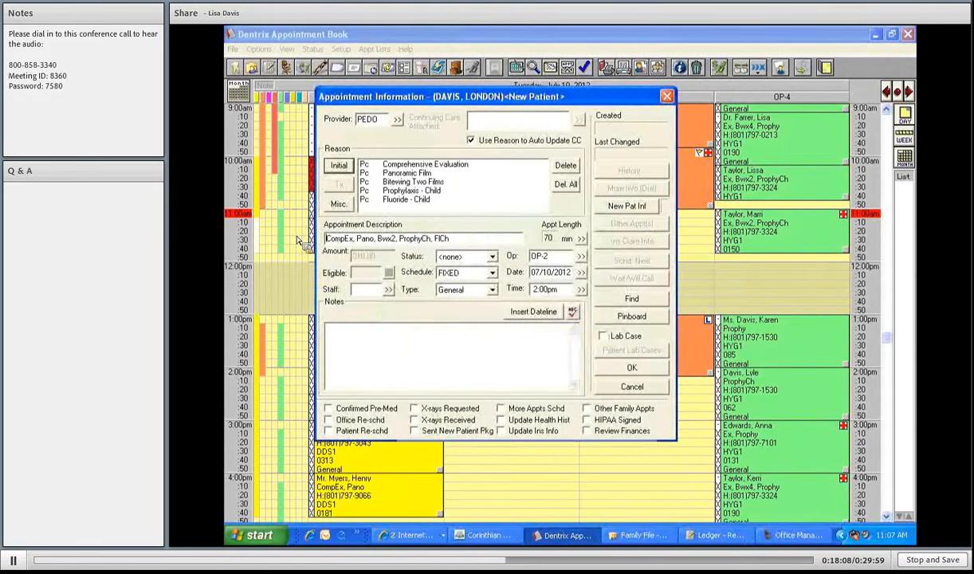
- Describe the appointment as 'NP CHILD AGE 10' and trim its time pattern to 40 minutes, first unit slashed
{"action": "key", "text": "Tab"}
{"action": "type", "text": "NP CHILD AGE"}
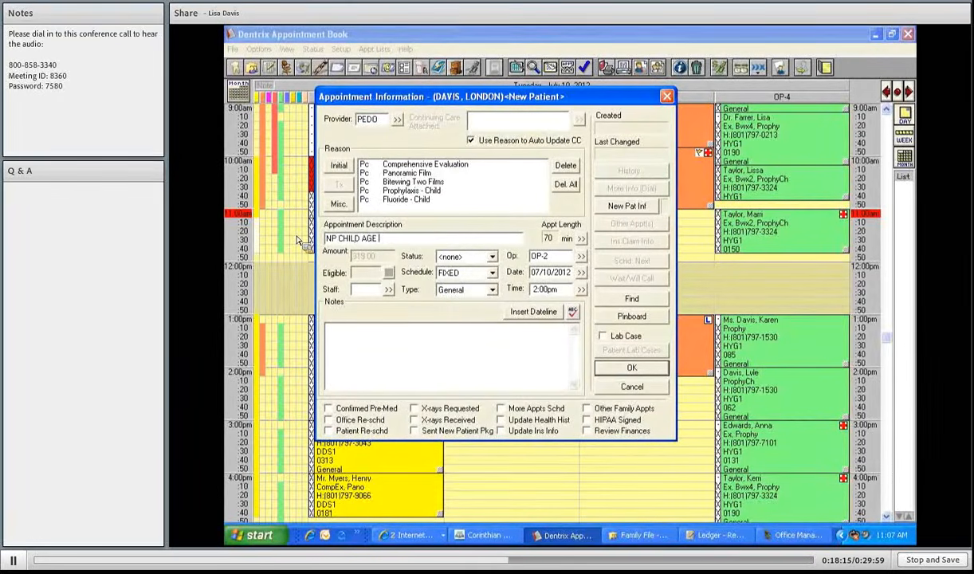
{"action": "type", "text": " 10"}
{"action": "left_click", "coordinate": [583, 240]}
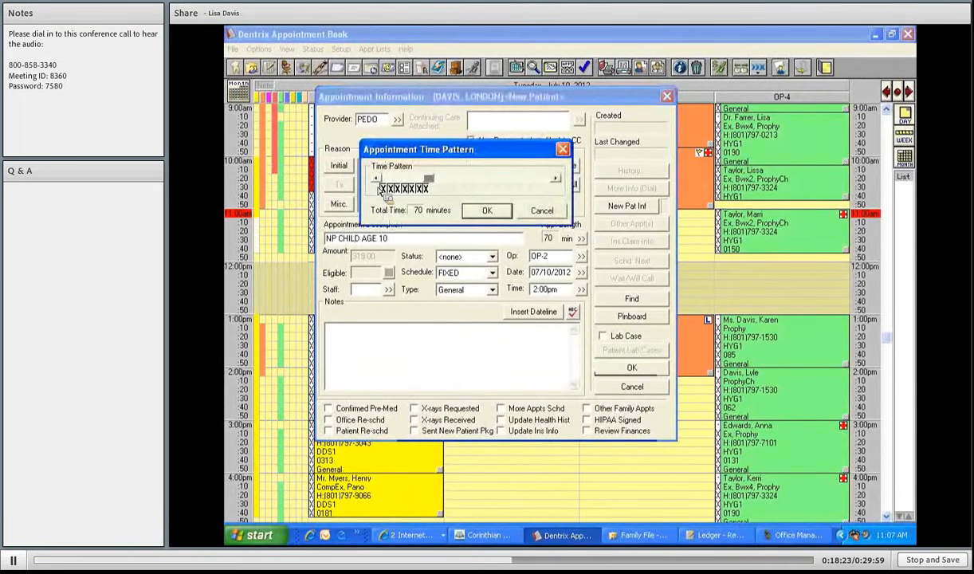
{"action": "left_click", "coordinate": [378, 179]}
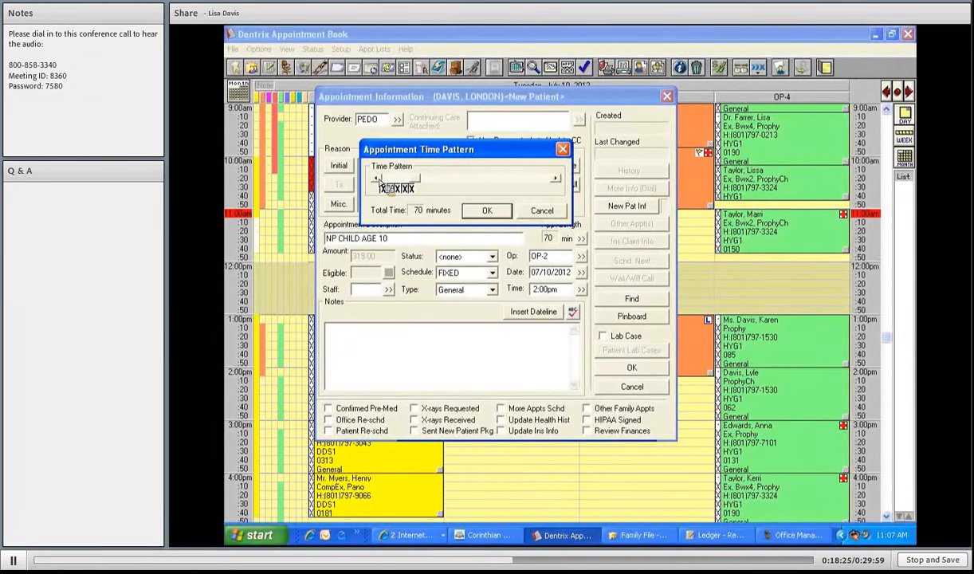
{"action": "left_click", "coordinate": [379, 180]}
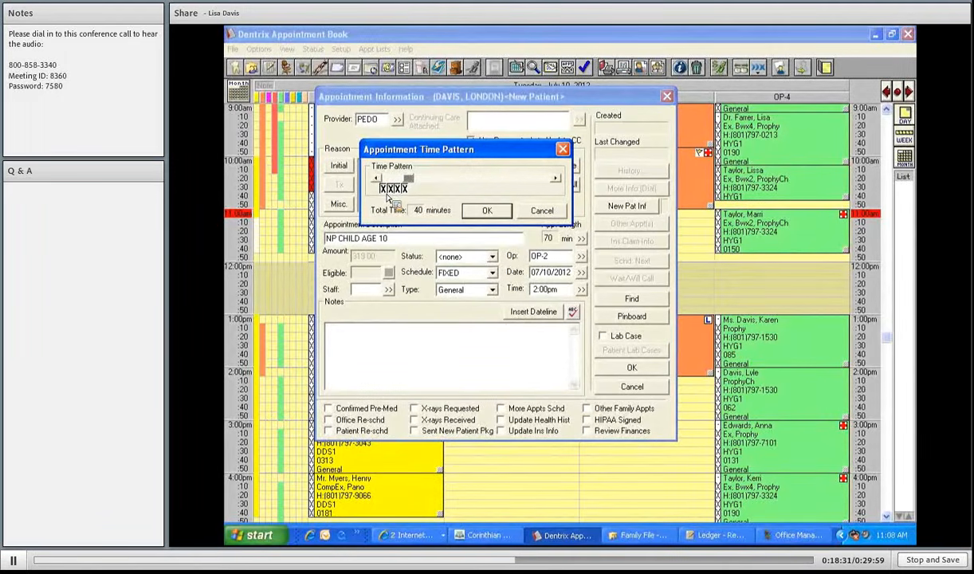
{"action": "left_click", "coordinate": [386, 192]}
{"action": "left_click", "coordinate": [489, 212]}
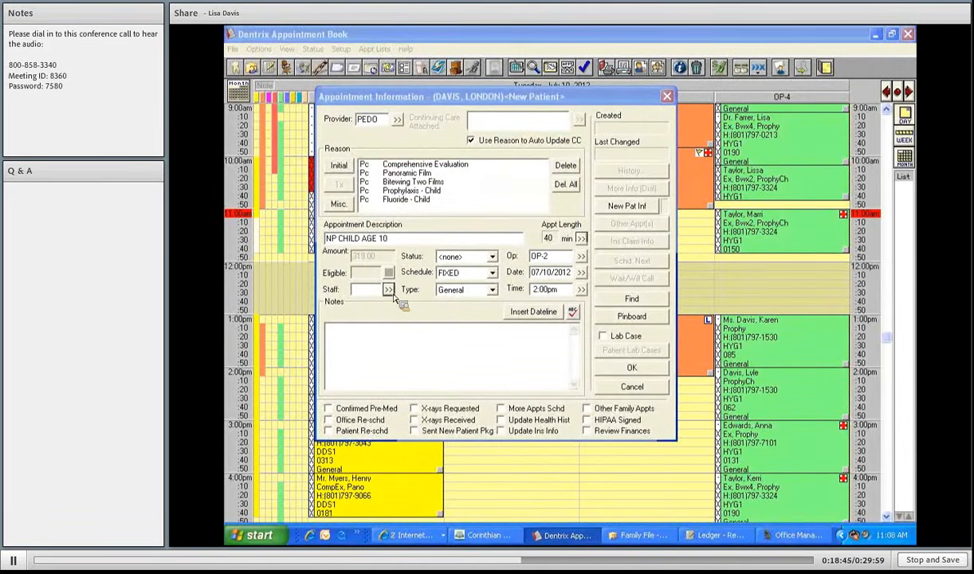
- Assign staff OFC1 and add a dated note to attach to the family and call mom on her cell
{"action": "left_click", "coordinate": [469, 209]}
{"action": "left_click", "coordinate": [484, 297]}
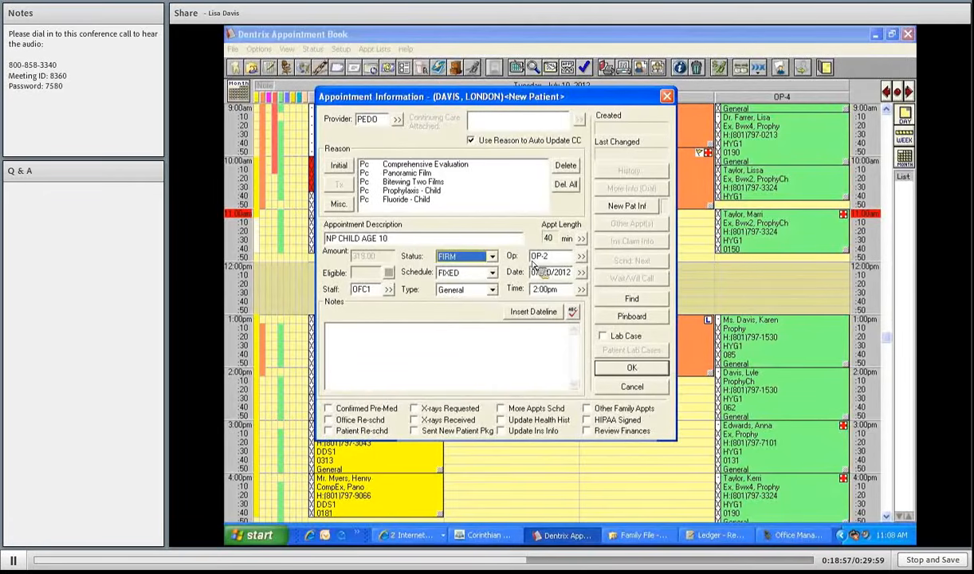
{"action": "left_click", "coordinate": [533, 312]}
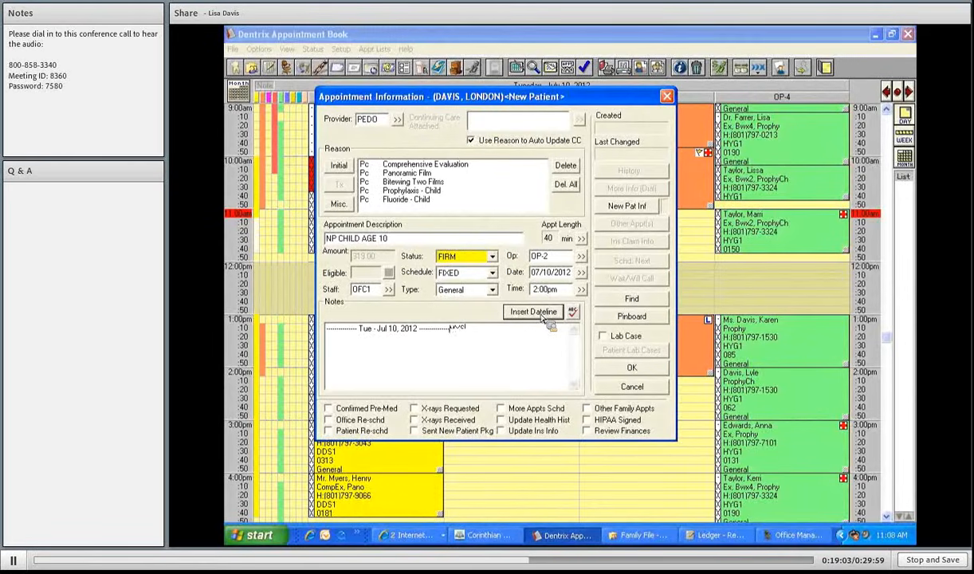
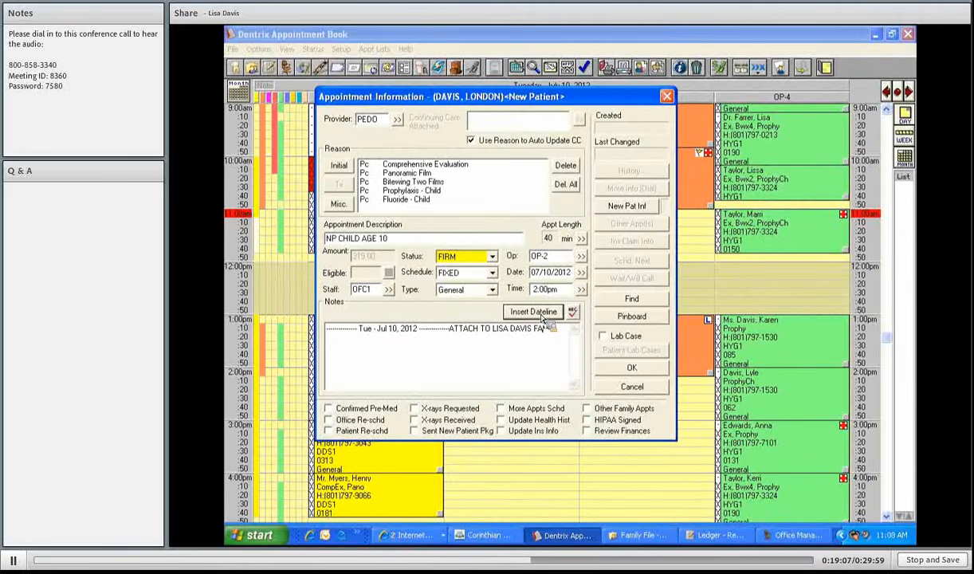
{"action": "type", "text": "ILY, MOM HAS THE PHON"}
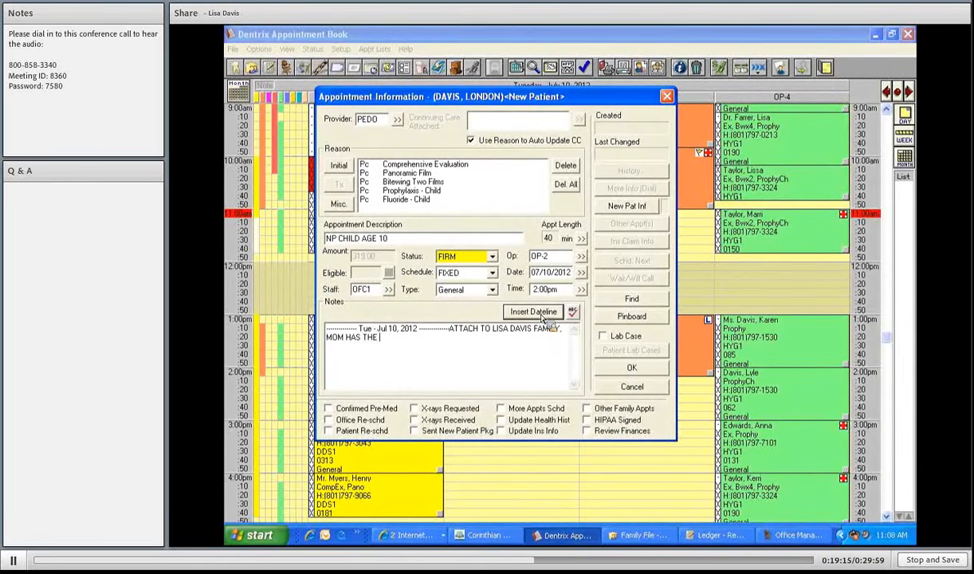
{"action": "key", "text": "BackSpace"}
{"action": "key", "text": "BackSpace"}
{"action": "key", "text": "BackSpace"}
{"action": "key", "text": "BackSpace"}
{"action": "key", "text": "BackSpace"}
{"action": "key", "text": "BackSpace"}
{"action": "key", "text": "BackSpace"}
{"action": "key", "text": "BackSpace"}
{"action": "key", "text": "BackSpace"}
{"action": "key", "text": "BackSpace"}
{"action": "key", "text": "BackSpace"}
{"action": "key", "text": "BackSpace"}
{"action": "key", "text": "BackSpace"}
{"action": "key", "text": "BackSpace"}
{"action": "key", "text": "BackSpace"}
{"action": "key", "text": "BackSpace"}
{"action": "key", "text": "BackSpace"}
{"action": "type", "text": "CALL "}
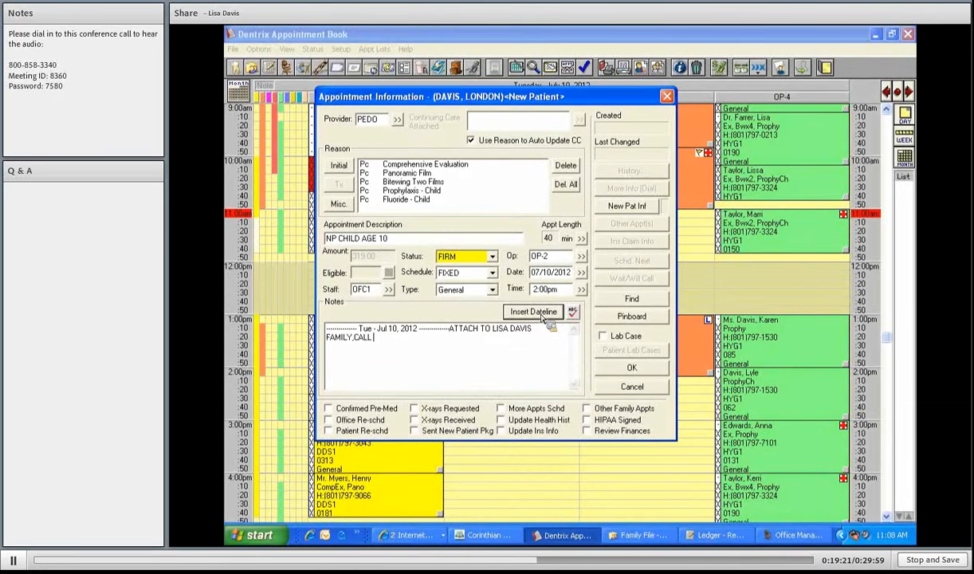
{"action": "type", "text": "MOM ON HER CELL"}
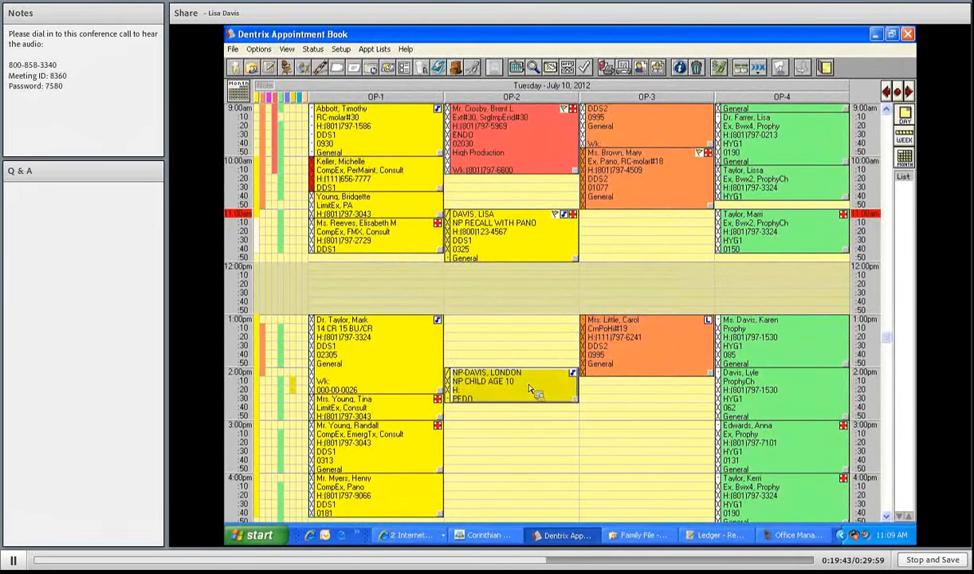
- Start a new patient entry with the child's last and first names, referred by the existing family patient
{"action": "scroll", "coordinate": [614, 411], "scroll_direction": "down", "scroll_amount": 1}
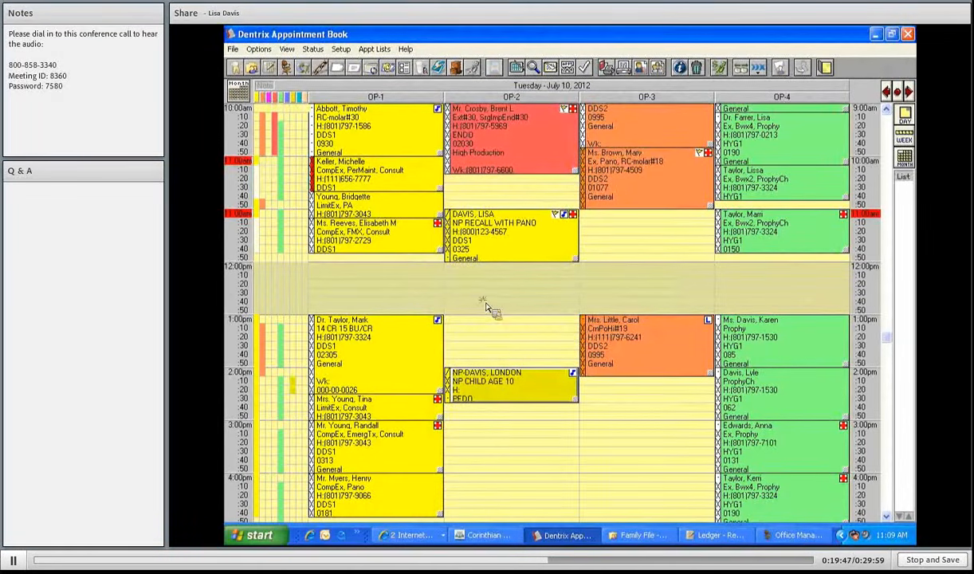
{"action": "scroll", "coordinate": [490, 310], "scroll_direction": "down", "scroll_amount": 2}
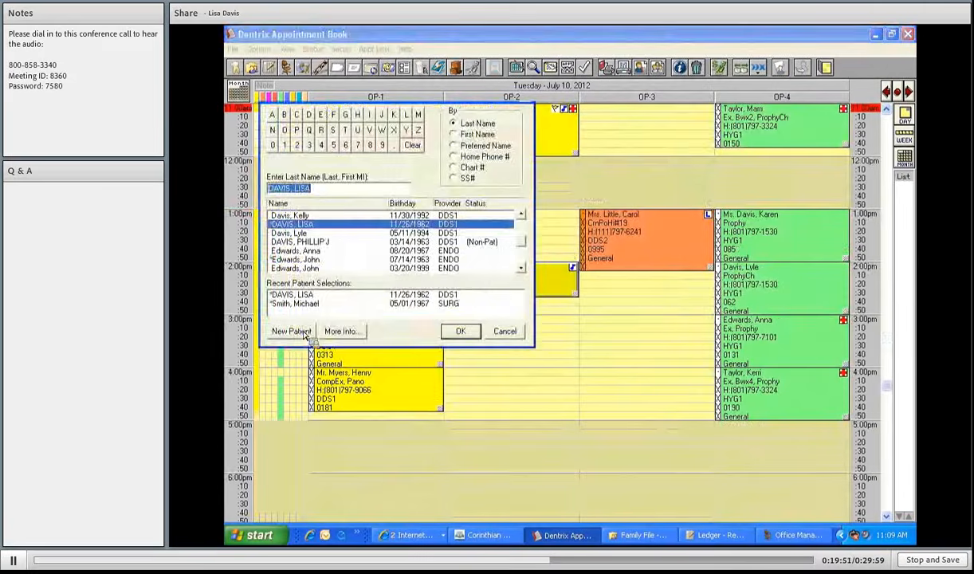
{"action": "left_click", "coordinate": [293, 330]}
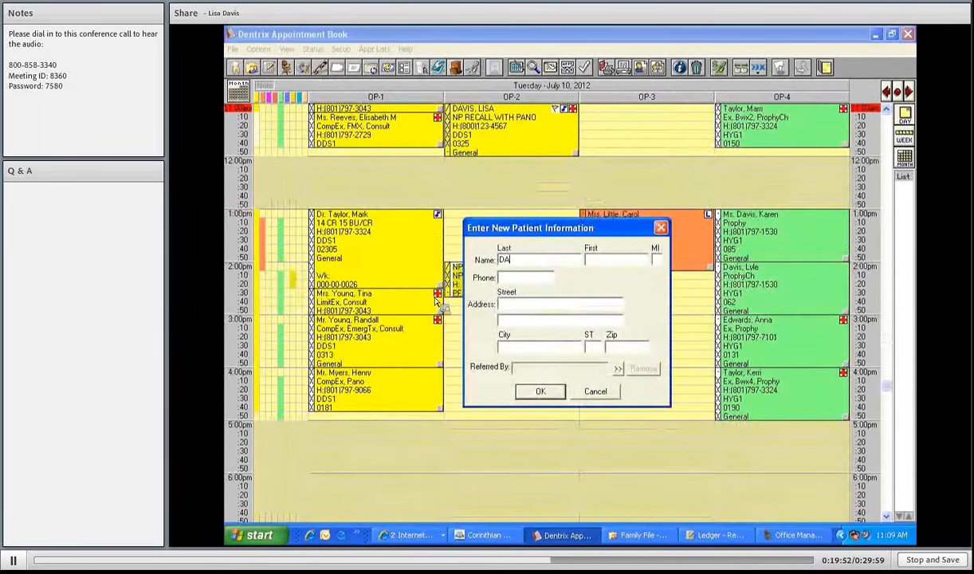
{"action": "key", "text": "Tab"}
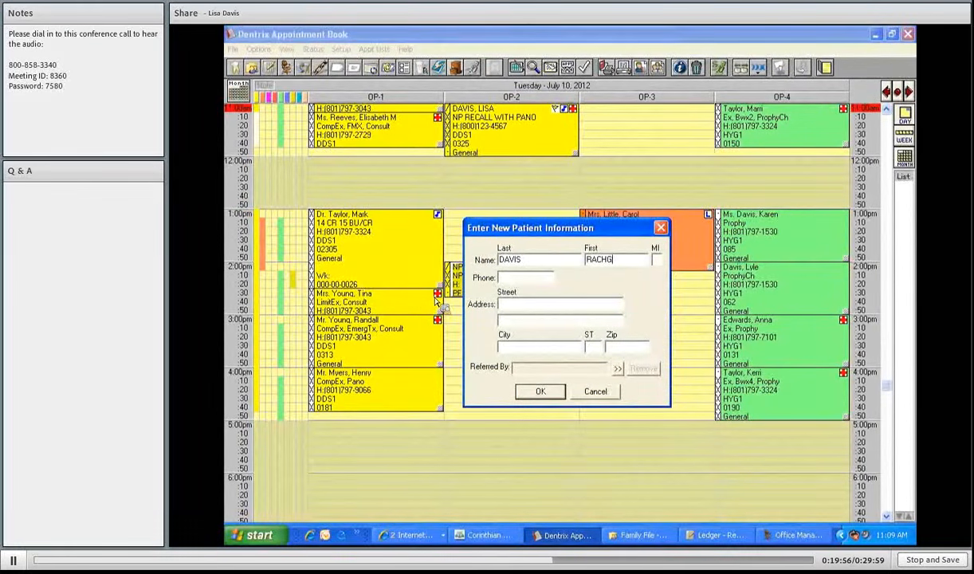
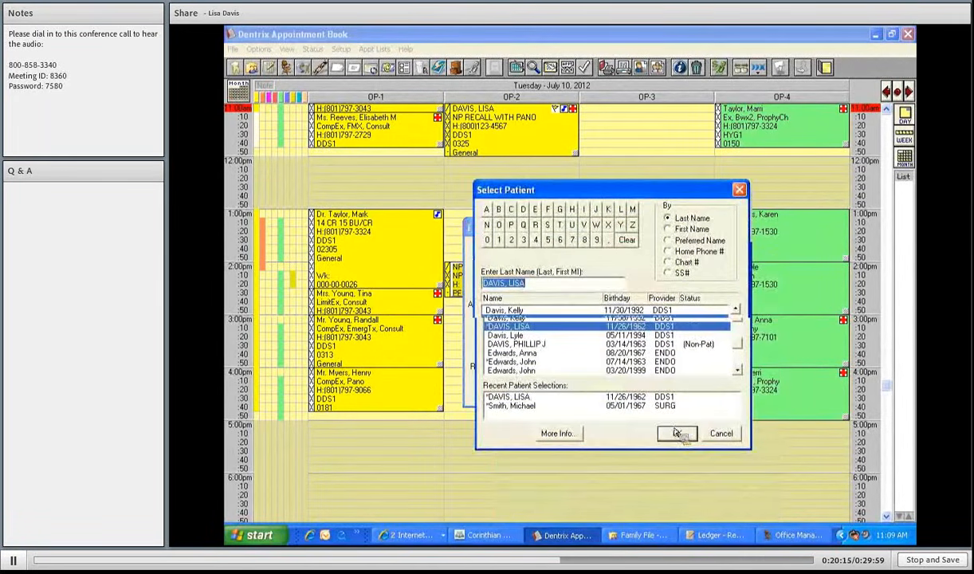
{"action": "double_click", "coordinate": [550, 397]}
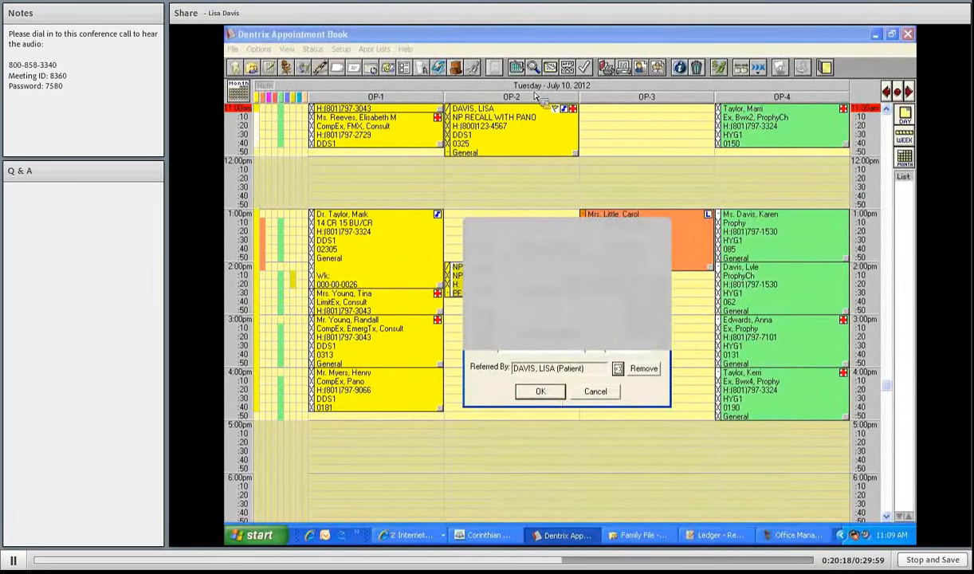
- Confirm the new-patient information and bring up the list of initial visit reasons
{"action": "left_click_drag", "start_coordinate": [533, 92], "coordinate": [589, 98]}
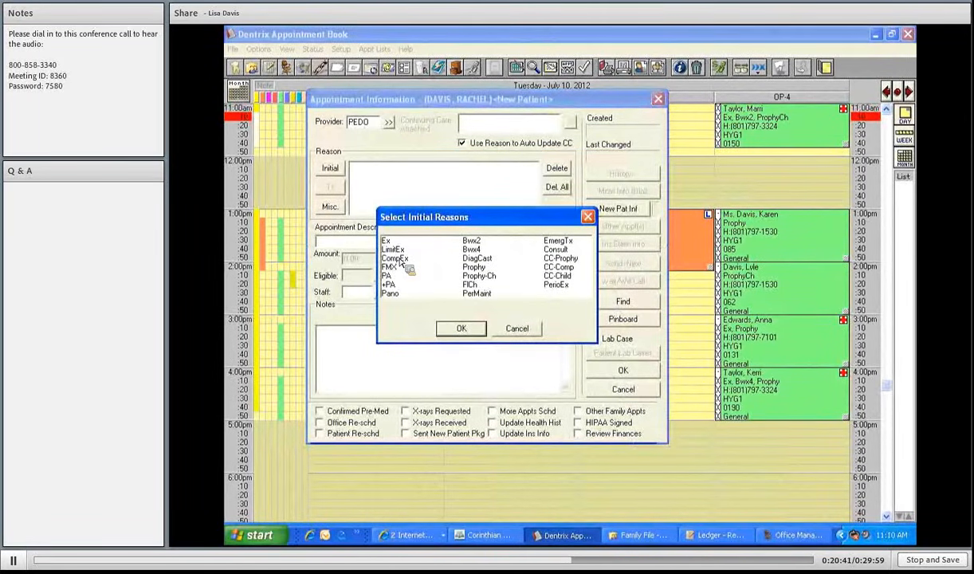
- Choose CompEx, Pano, Bwx4 and Prophy as the initial visit reasons
{"action": "left_click", "coordinate": [398, 259]}
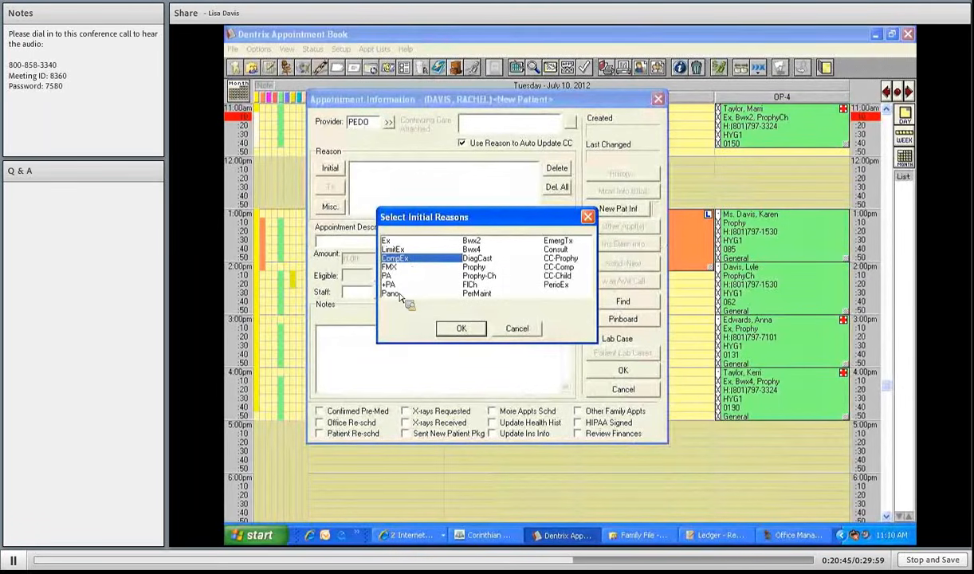
{"action": "left_click", "coordinate": [399, 294]}
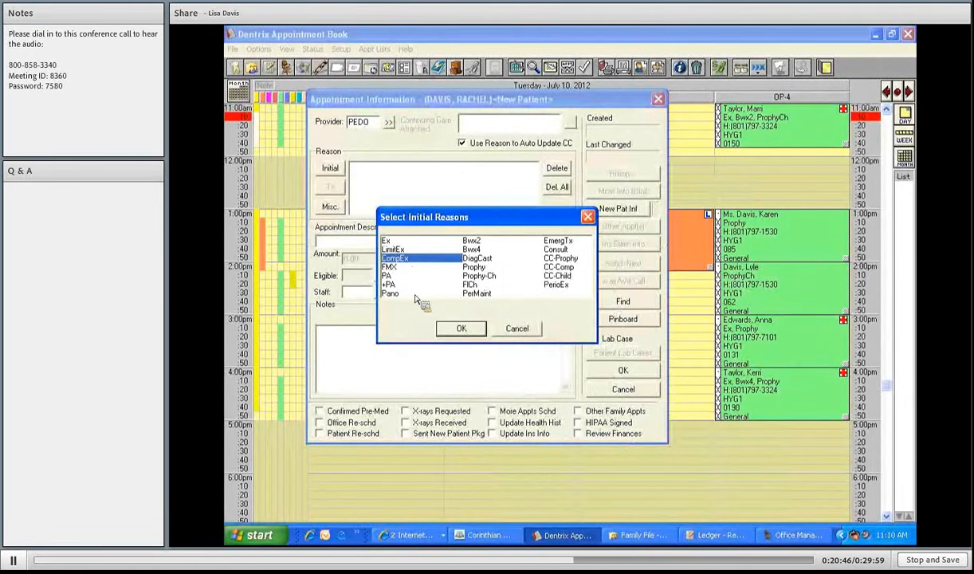
{"action": "left_click", "coordinate": [472, 249]}
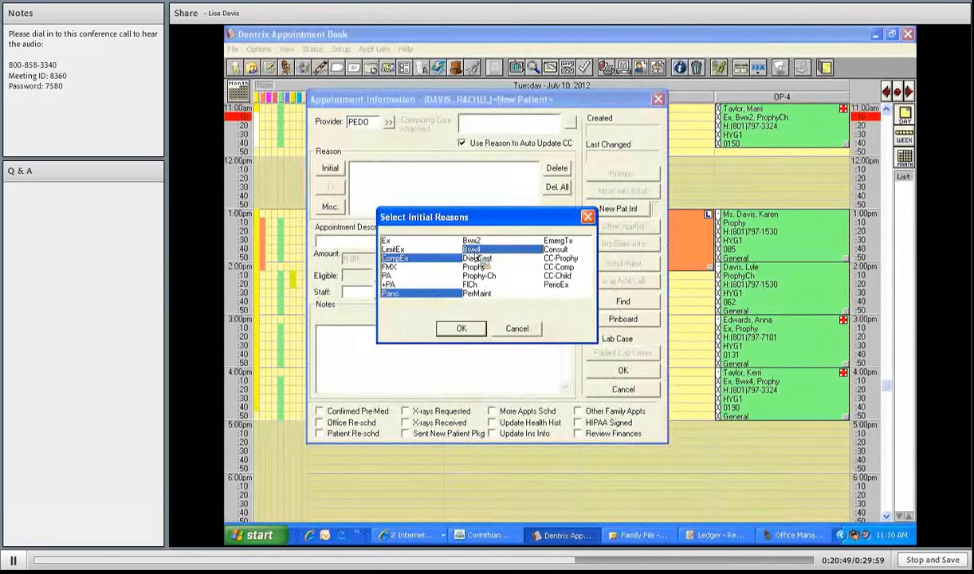
{"action": "left_click", "coordinate": [475, 267]}
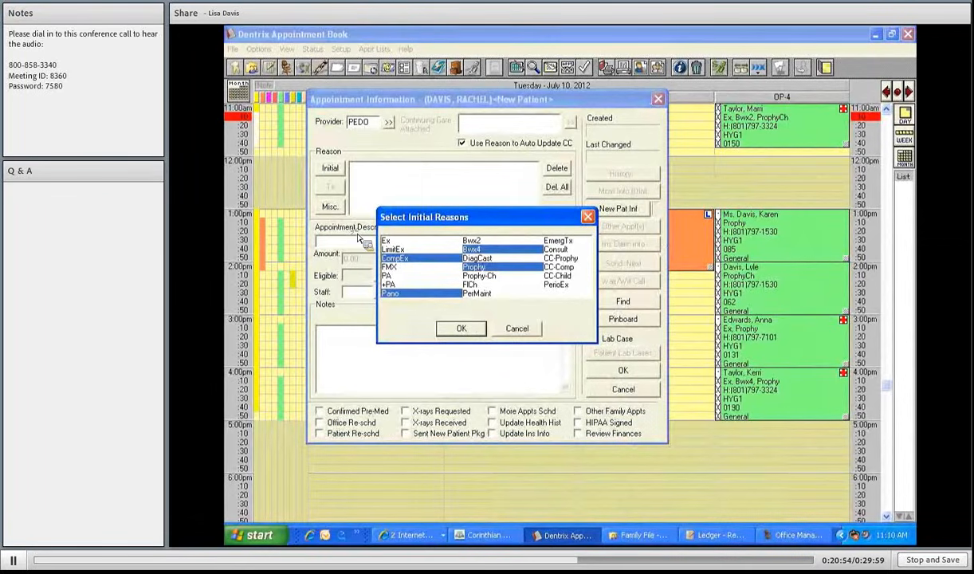
{"action": "key", "text": "Return"}
- Describe the appointment as 'NP CHILD AGE 16 BRACES' and accept a 70-minute time pattern
{"action": "type", "text": "NP CHILD"}
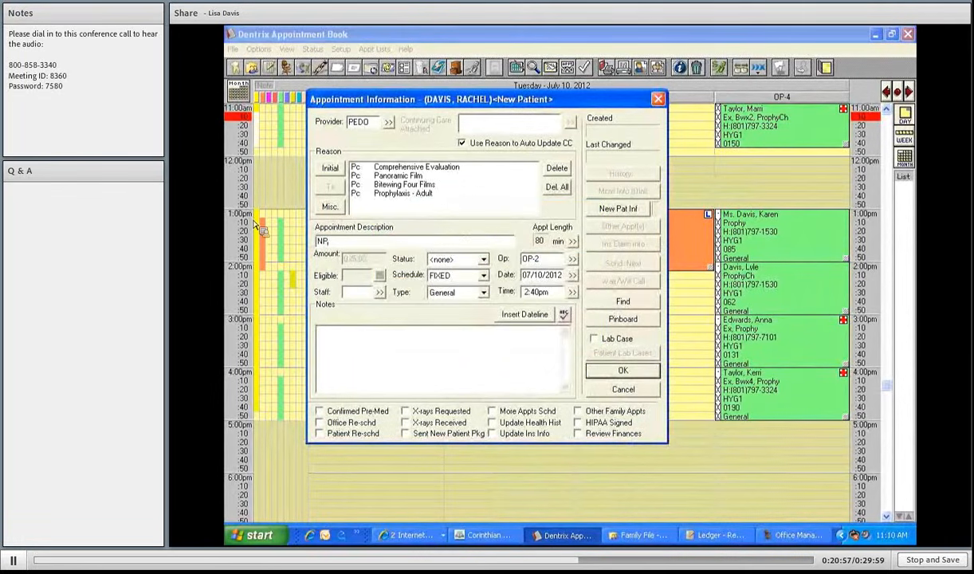
{"action": "type", "text": " AGE 16 BRACES"}
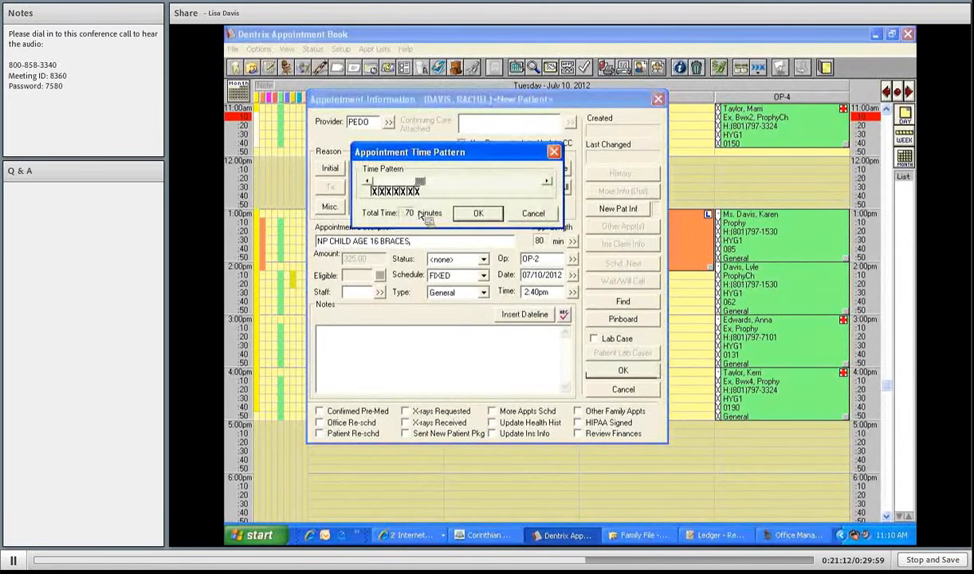
{"action": "left_click", "coordinate": [373, 192]}
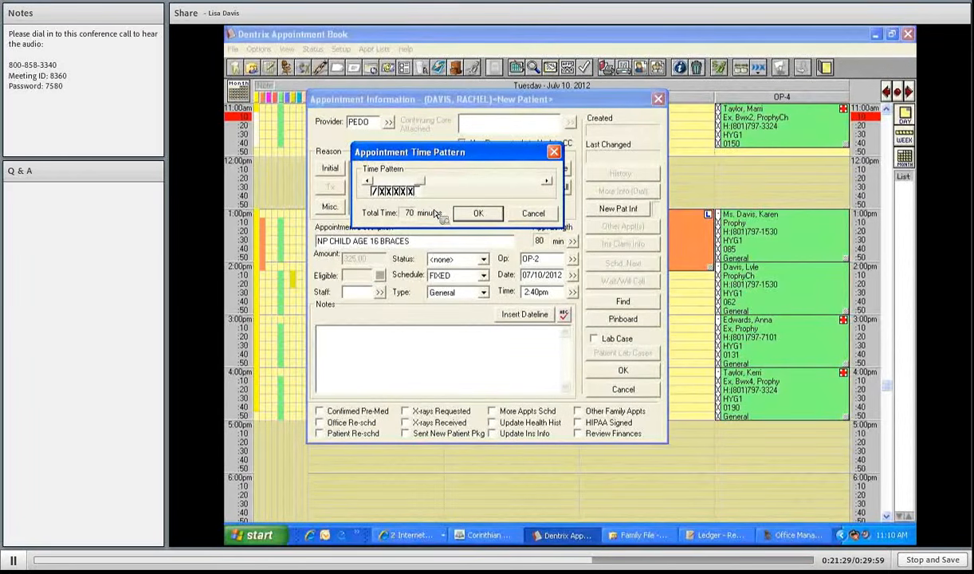
{"action": "left_click", "coordinate": [479, 214]}
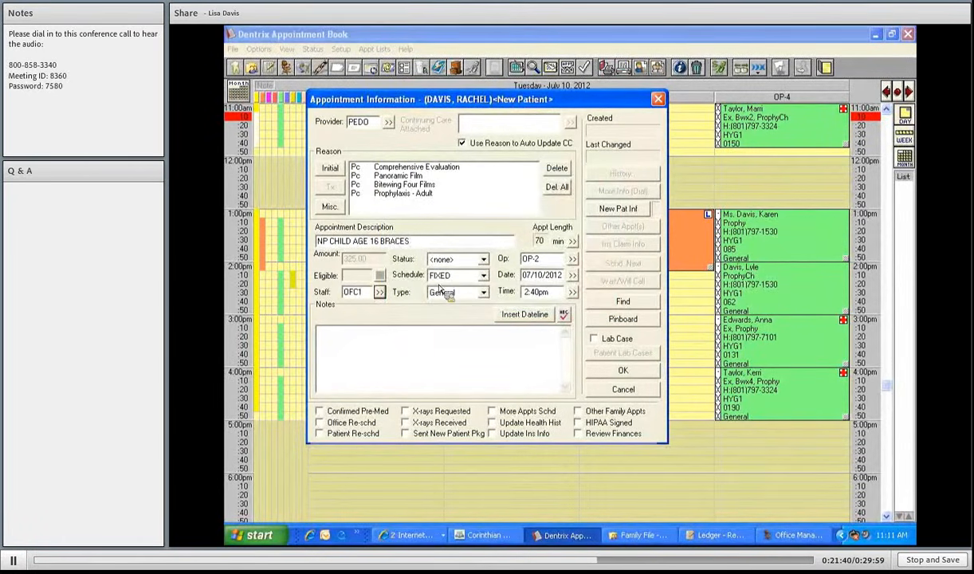
- Set status to FIRM, add a dated note to attach to the family, and save the appointment
{"action": "left_click", "coordinate": [450, 259]}
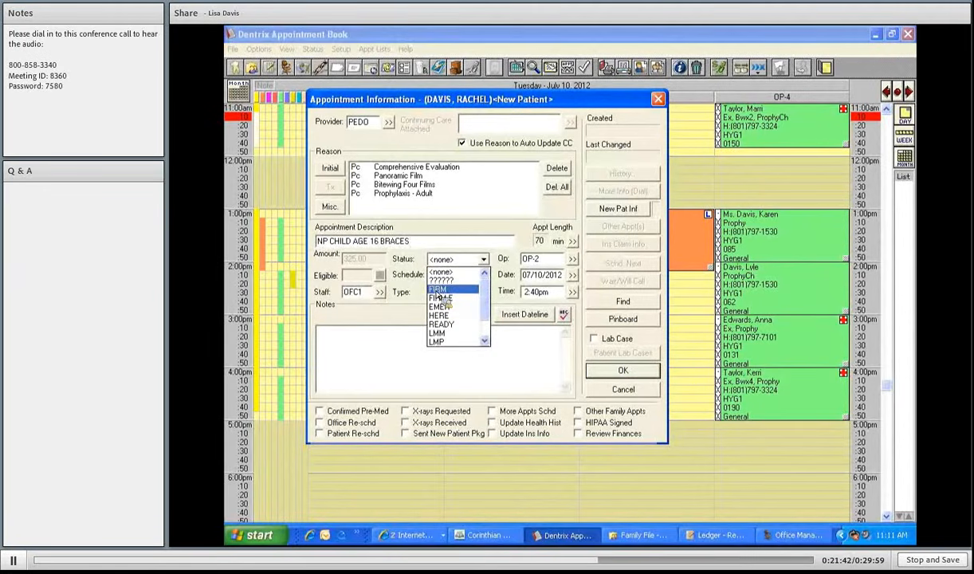
{"action": "left_click", "coordinate": [440, 290]}
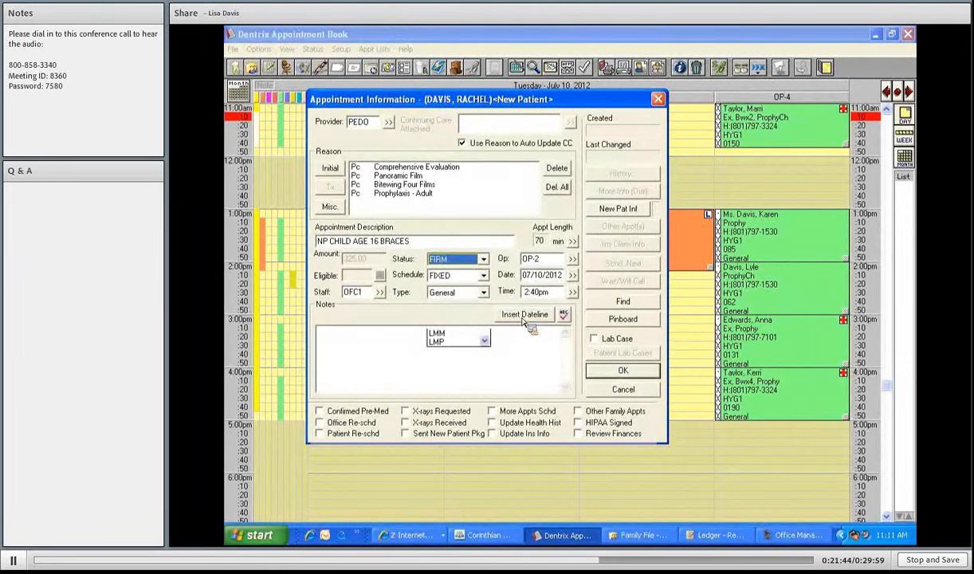
{"action": "left_click", "coordinate": [523, 315]}
{"action": "type", "text": "ATT"}
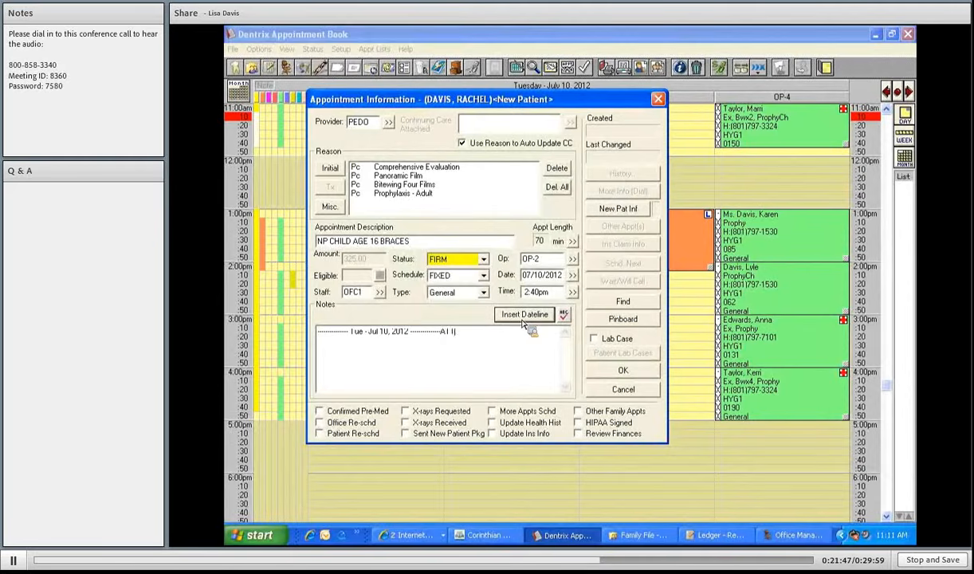
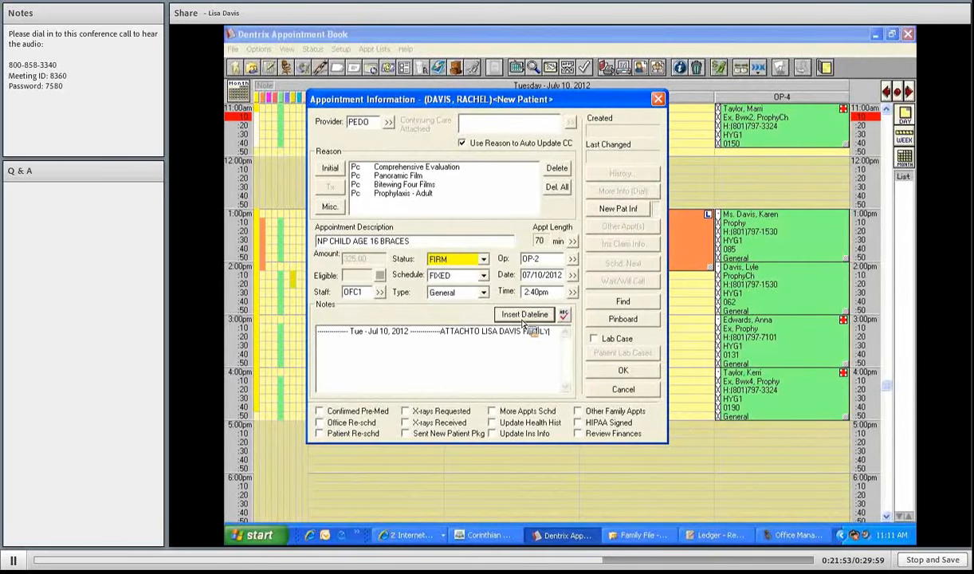
{"action": "left_click", "coordinate": [634, 396]}
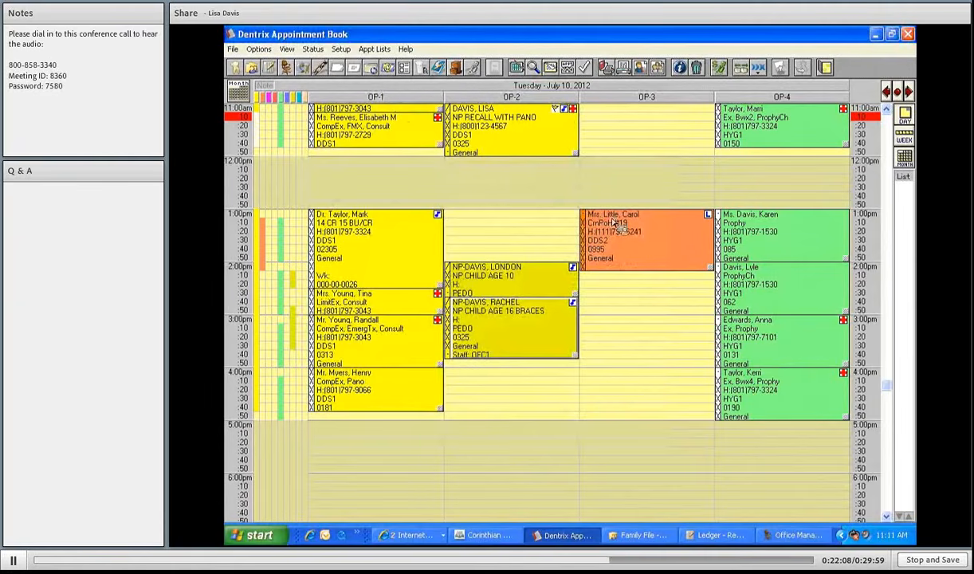
- Move the two children's new-patient appointments into OP-2 around 2:00 and 2:40 pm
{"action": "scroll", "coordinate": [614, 224], "scroll_direction": "up", "scroll_amount": 4}
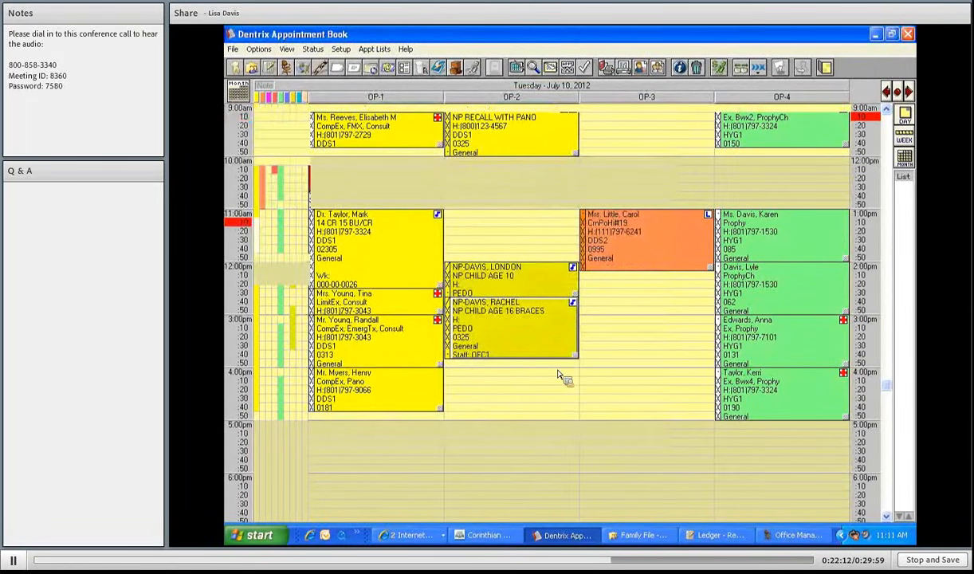
{"action": "scroll", "coordinate": [560, 373], "scroll_direction": "up", "scroll_amount": 2}
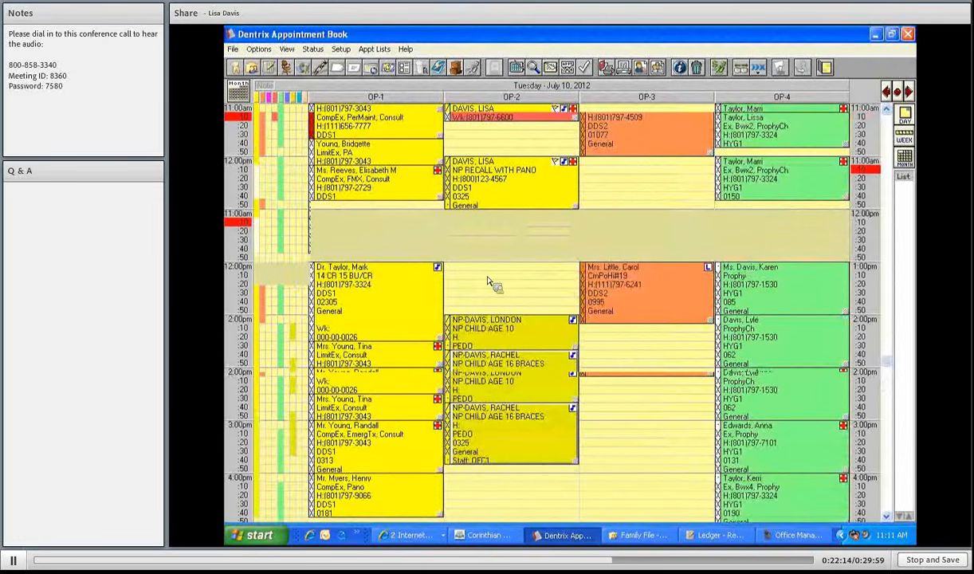
{"action": "scroll", "coordinate": [459, 302], "scroll_direction": "down", "scroll_amount": 2}
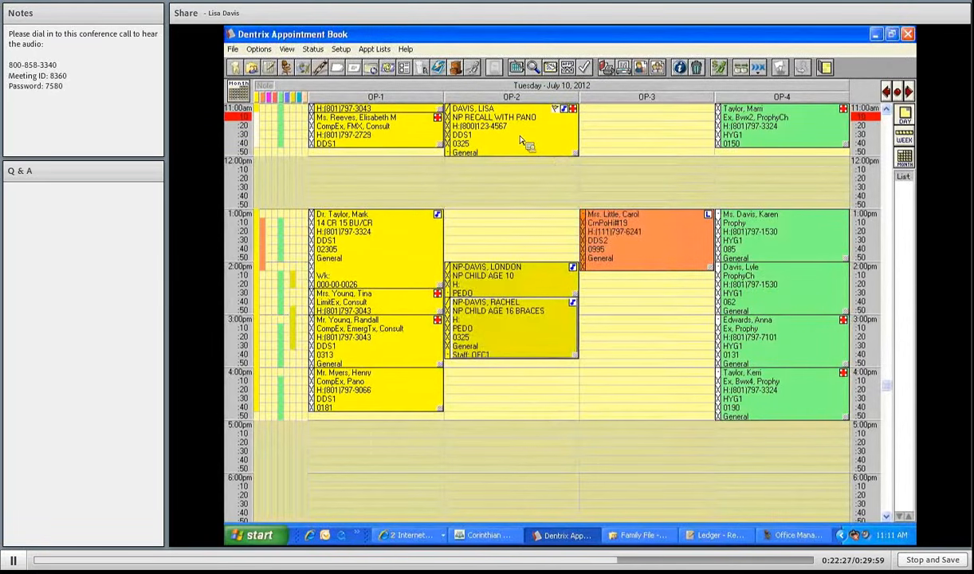
{"action": "left_click", "coordinate": [526, 284]}
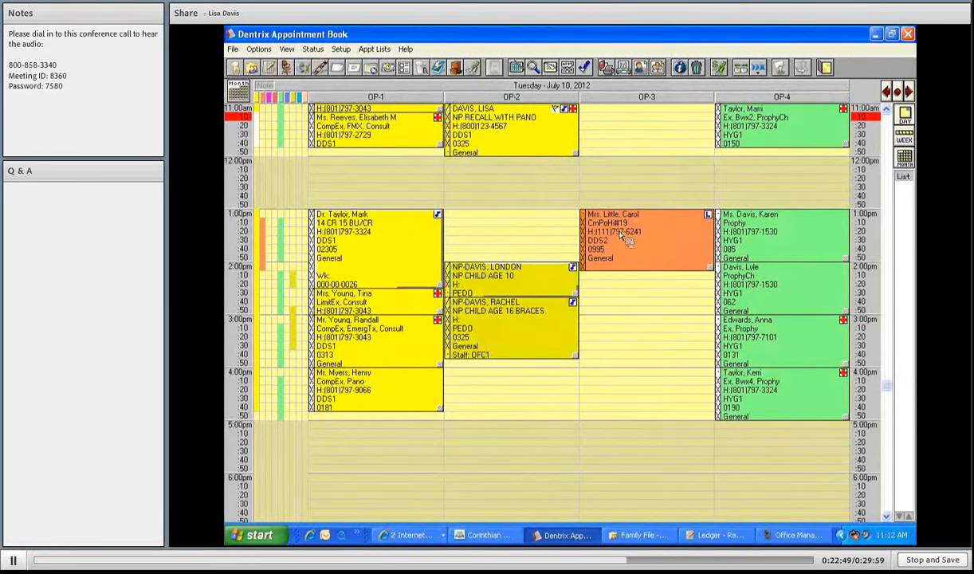
{"action": "left_click", "coordinate": [610, 266]}
{"action": "left_click_drag", "start_coordinate": [610, 265], "coordinate": [515, 286]}
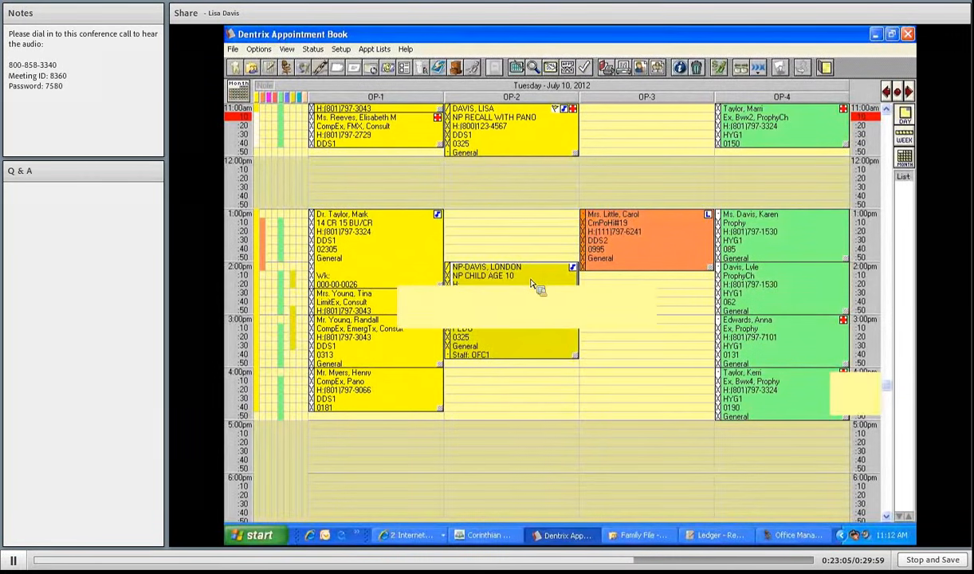
{"action": "left_click_drag", "start_coordinate": [532, 285], "coordinate": [532, 285]}
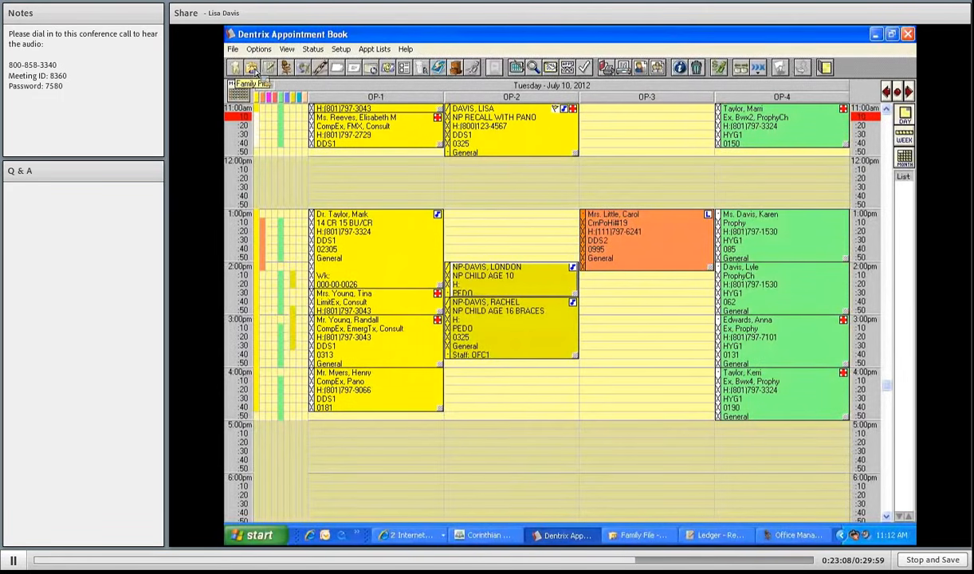
- From the family file, create a new patient with appointment added to the current family
{"action": "left_click", "coordinate": [254, 69]}
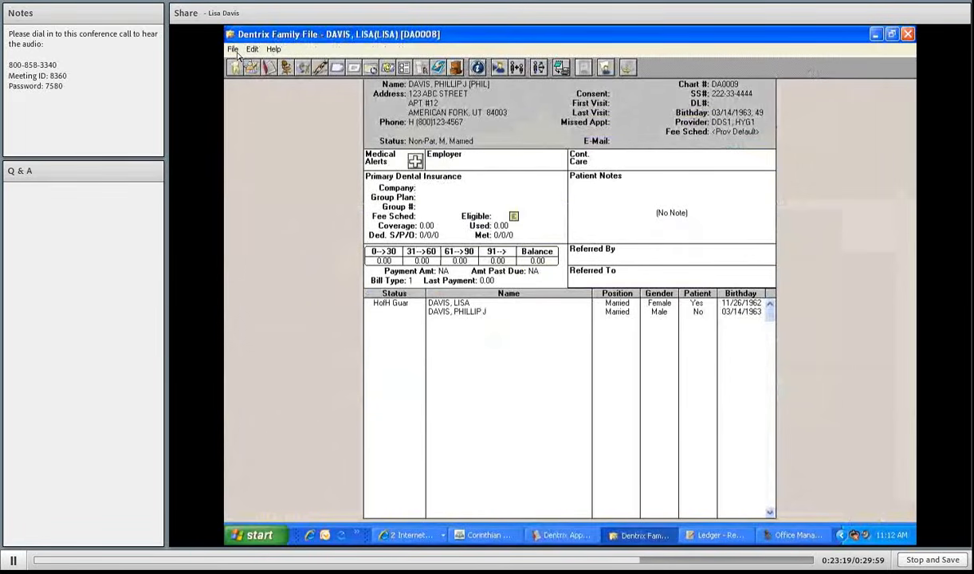
{"action": "left_click", "coordinate": [233, 49]}
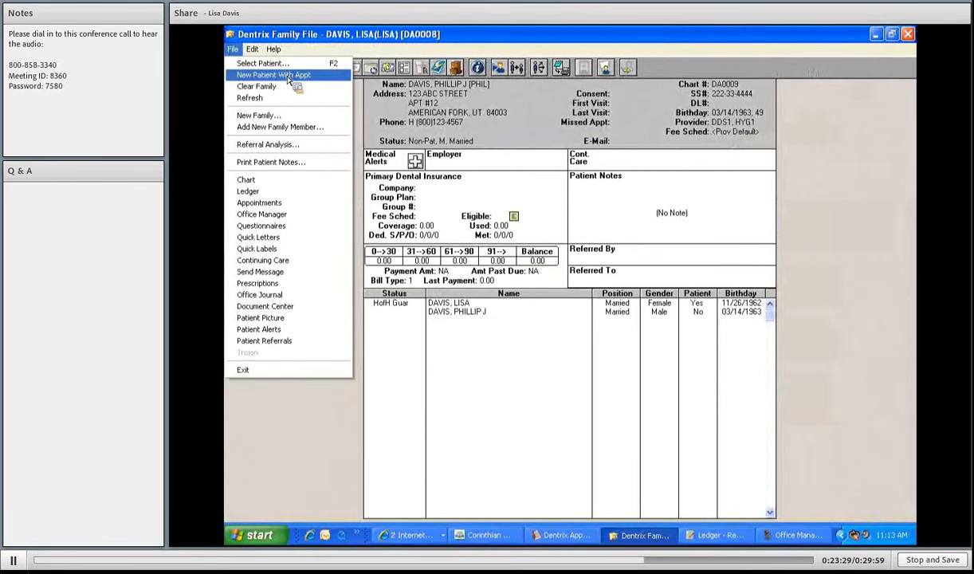
{"action": "left_click", "coordinate": [289, 77]}
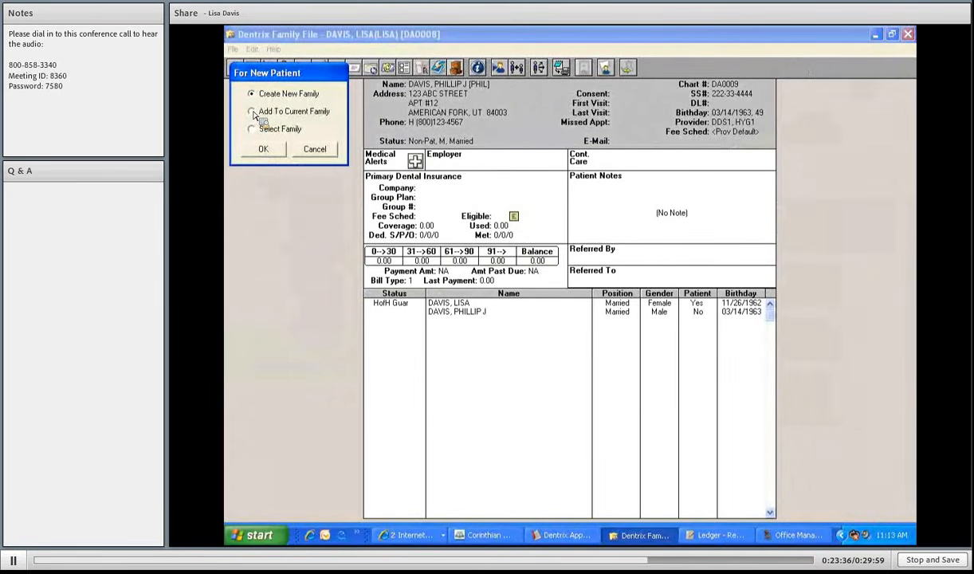
{"action": "left_click", "coordinate": [263, 150]}
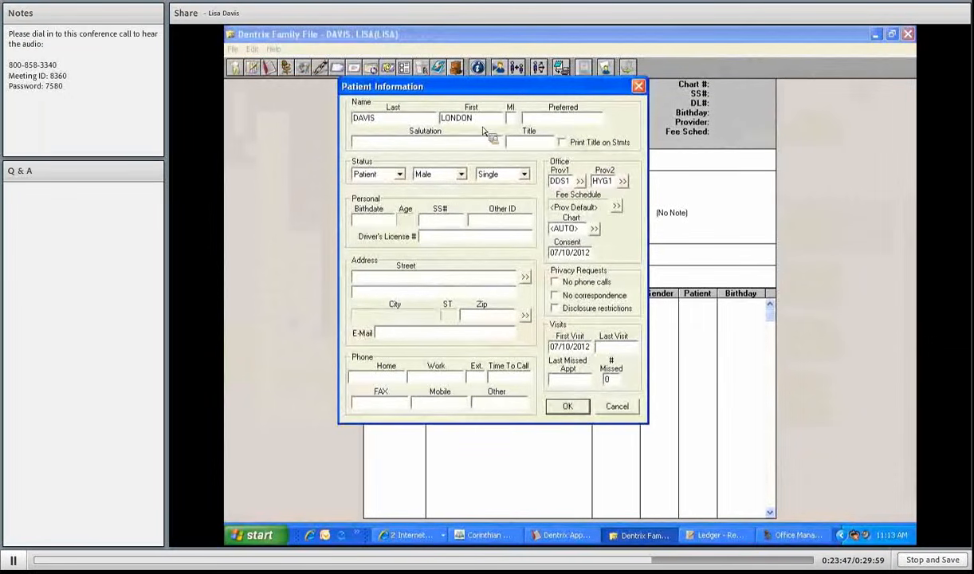
- Enter the child's preferred name, keep status Patient, and set gender Female and position Child
{"action": "left_click", "coordinate": [526, 119]}
{"action": "type", "text": "LONDON"}
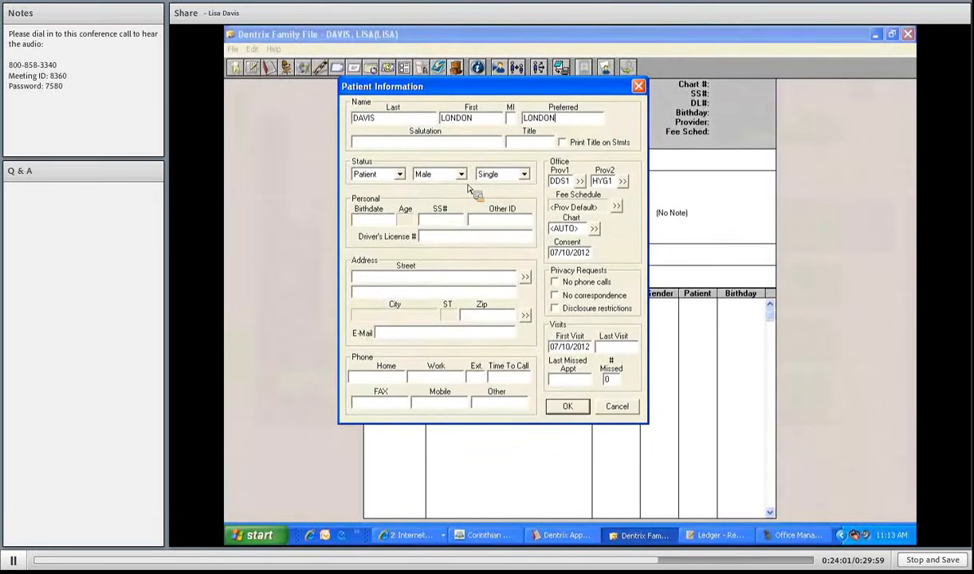
{"action": "left_click", "coordinate": [399, 174]}
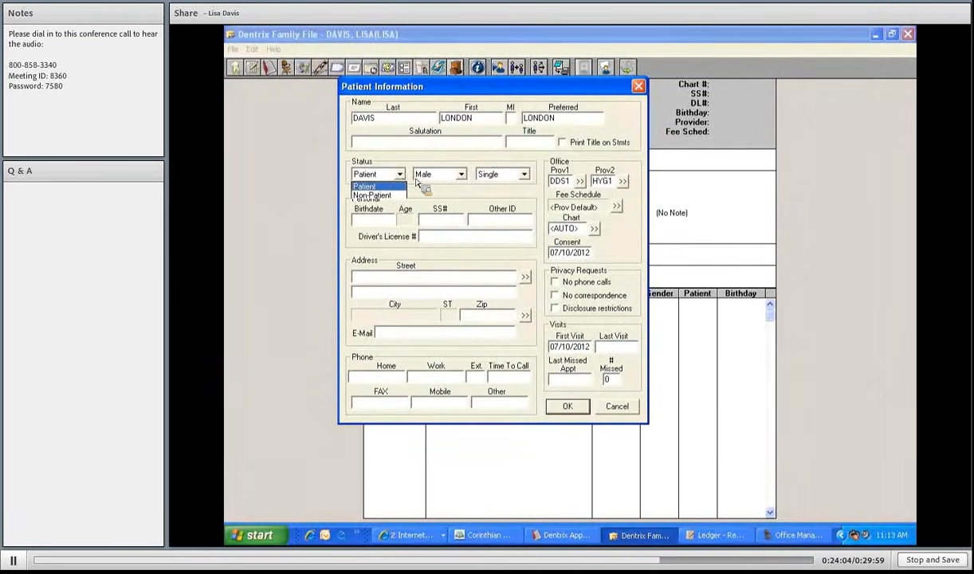
{"action": "left_click", "coordinate": [438, 175]}
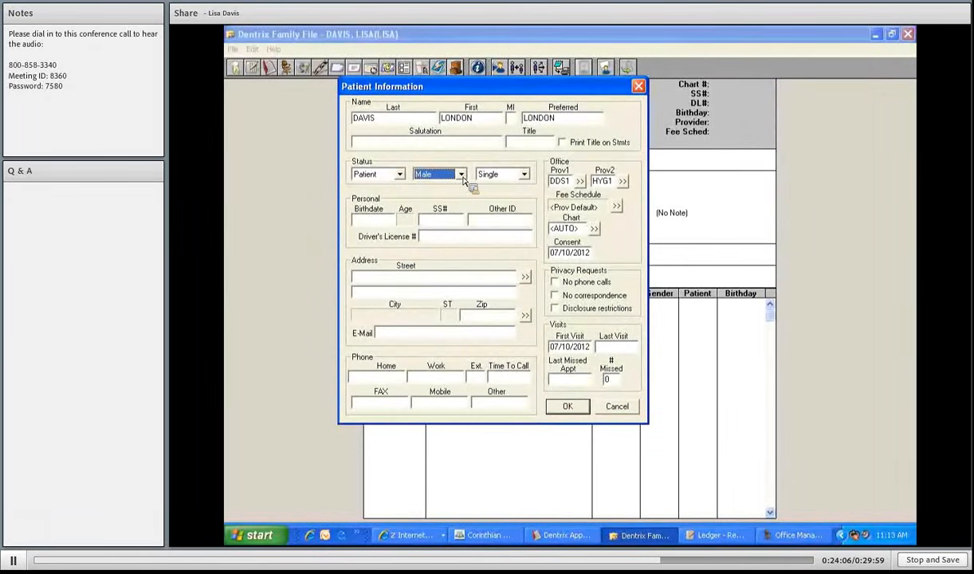
{"action": "left_click", "coordinate": [461, 174]}
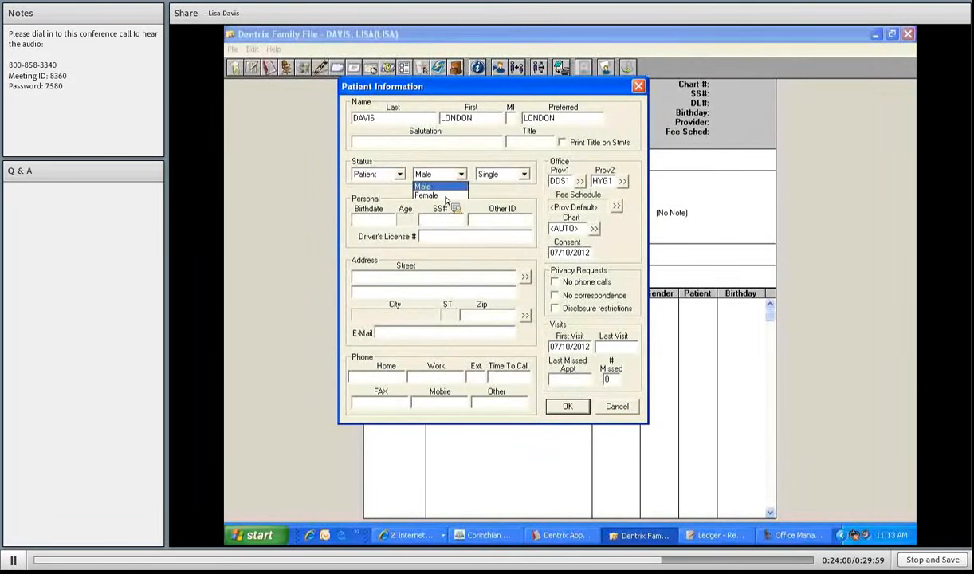
{"action": "left_click", "coordinate": [445, 196]}
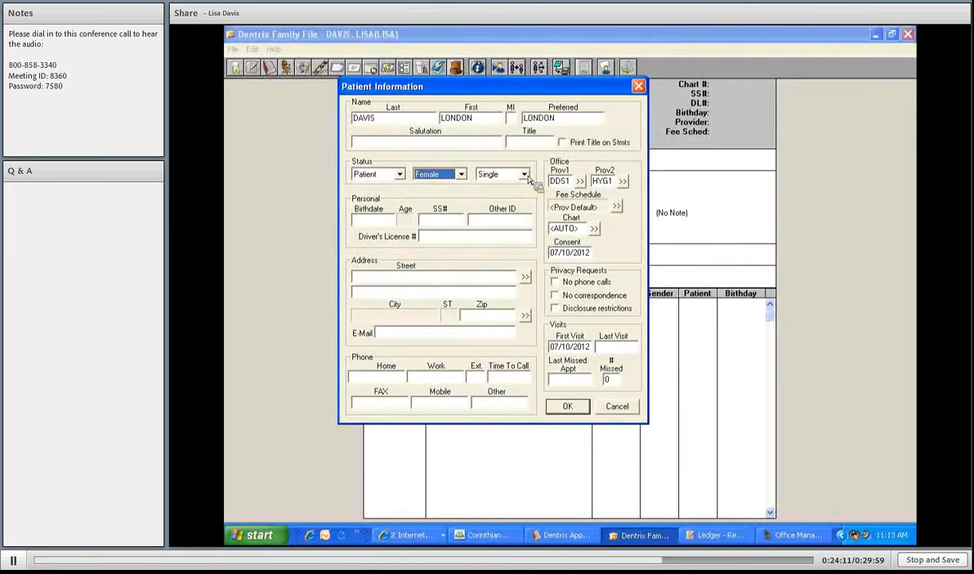
{"action": "left_click", "coordinate": [519, 175]}
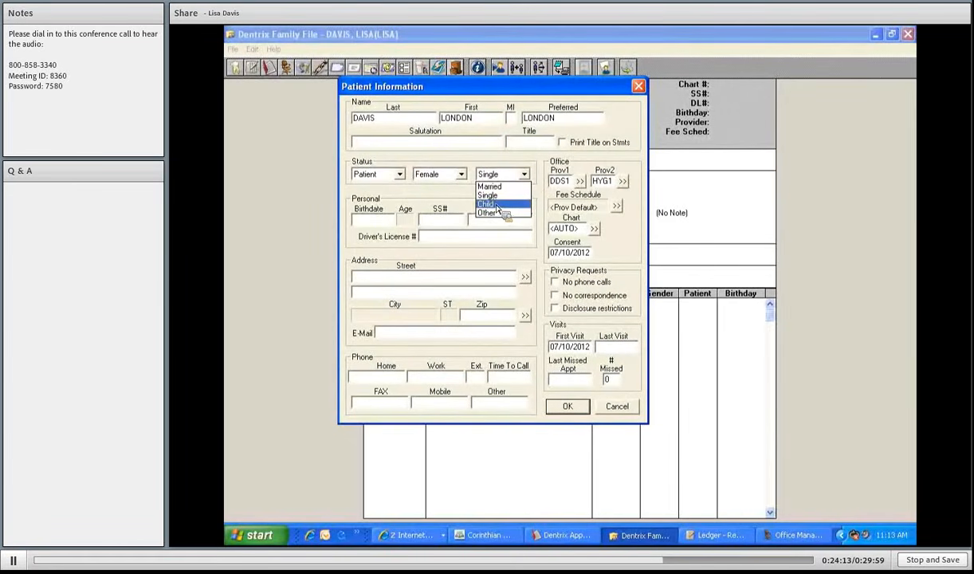
{"action": "left_click", "coordinate": [497, 205]}
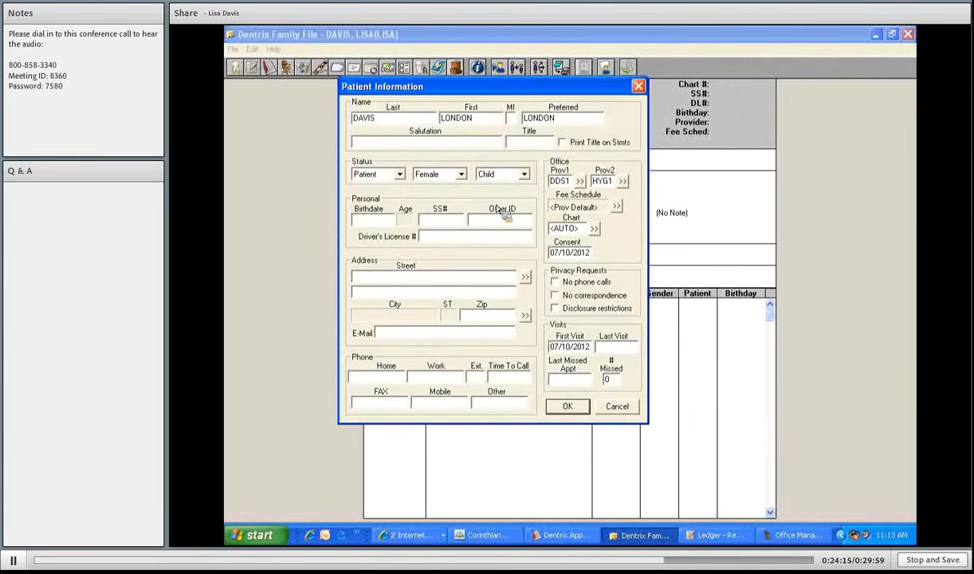
{"action": "type", "text": "02122002"}
{"action": "key", "text": "Tab"}
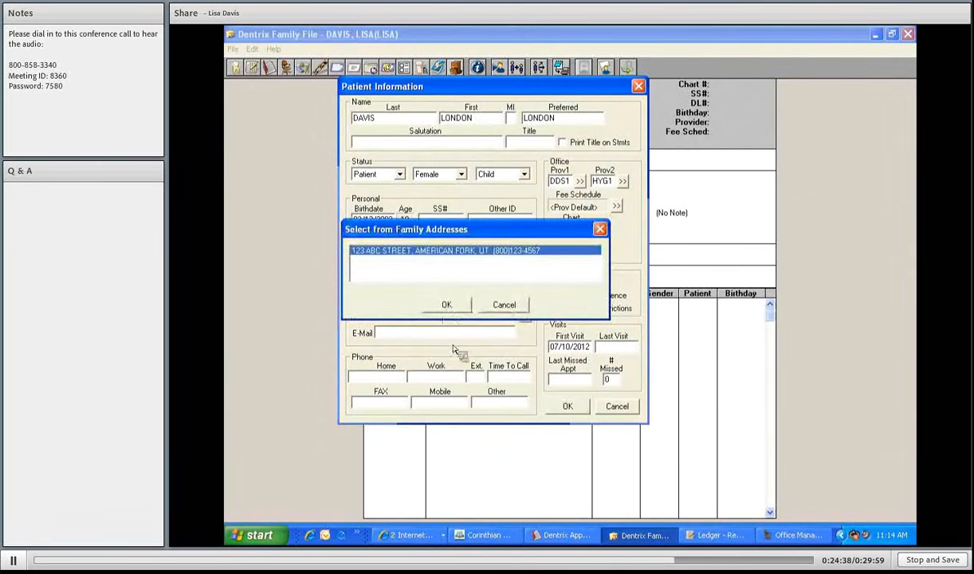
{"action": "key", "text": "Return"}
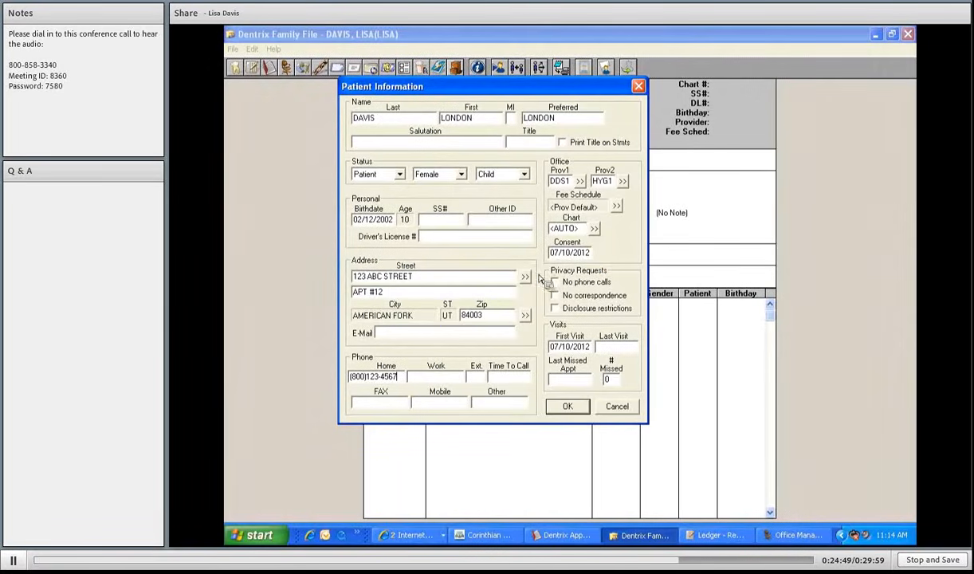
{"action": "left_click", "coordinate": [570, 407]}
- Open the new child's record and review her medical alerts, closing without adding any
{"action": "left_click", "coordinate": [469, 308]}
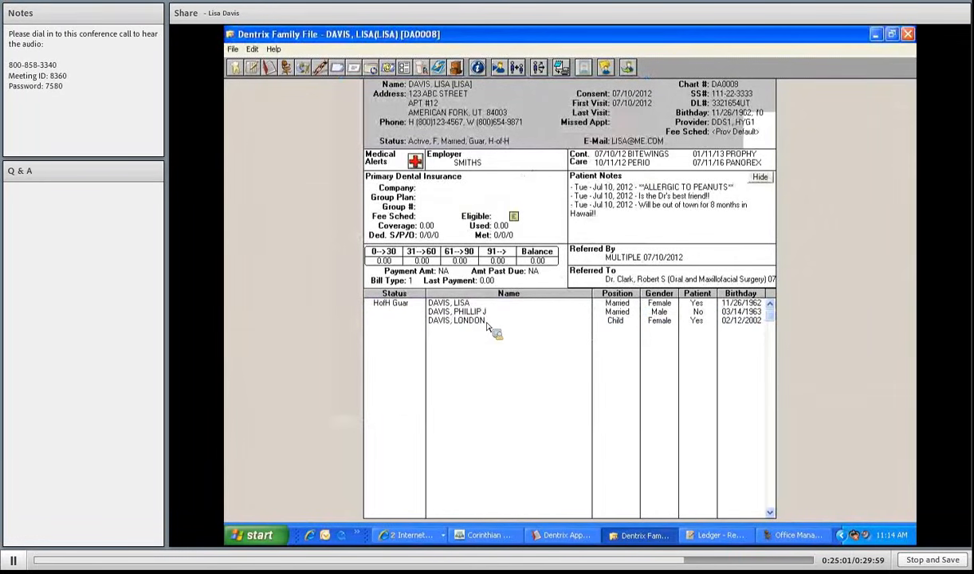
{"action": "double_click", "coordinate": [484, 322]}
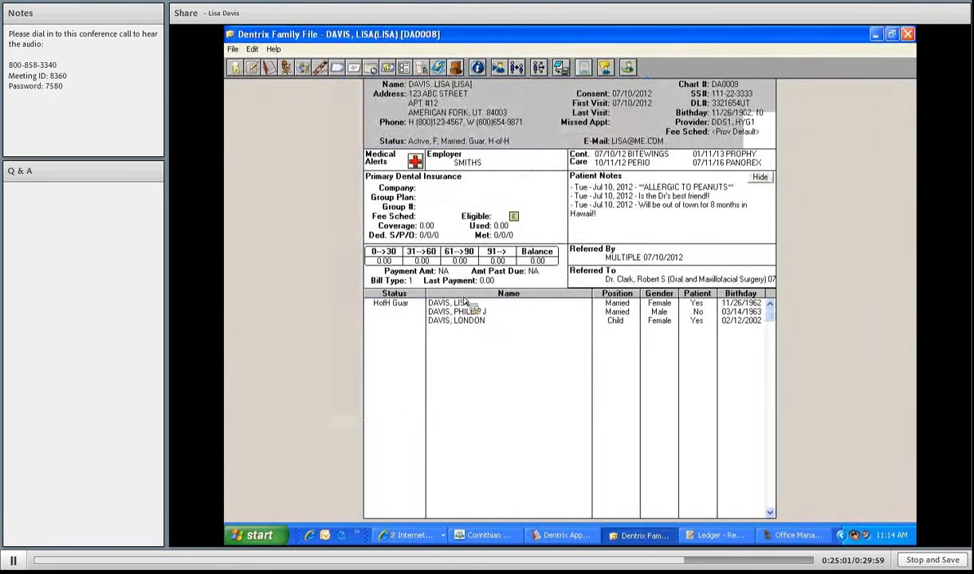
{"action": "left_click", "coordinate": [416, 162]}
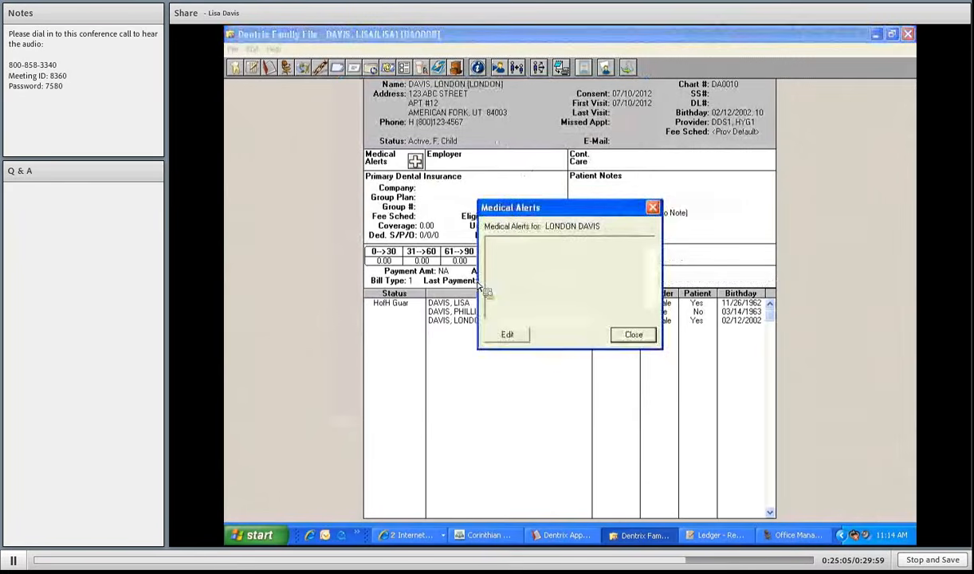
{"action": "left_click", "coordinate": [510, 339]}
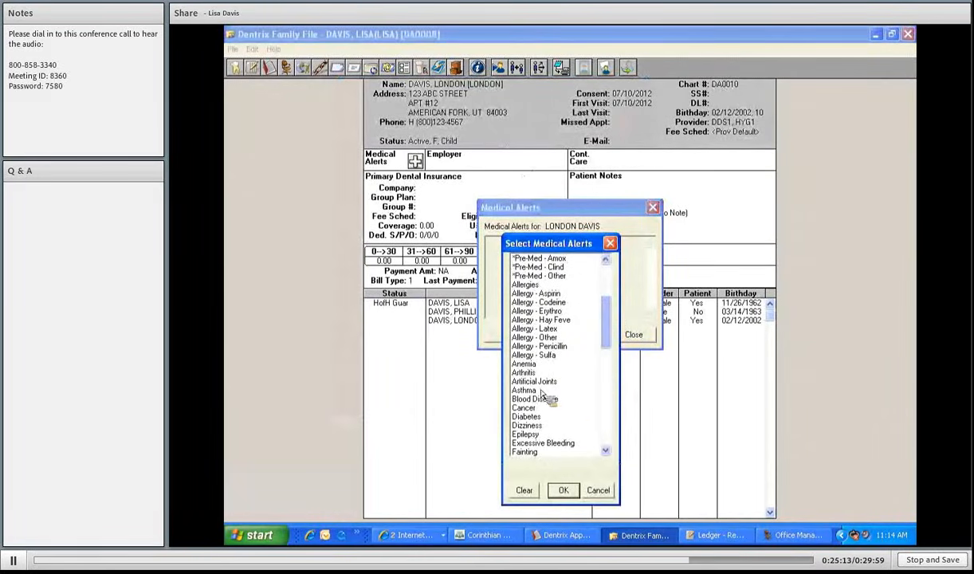
{"action": "scroll", "coordinate": [549, 397], "scroll_direction": "down", "scroll_amount": 6}
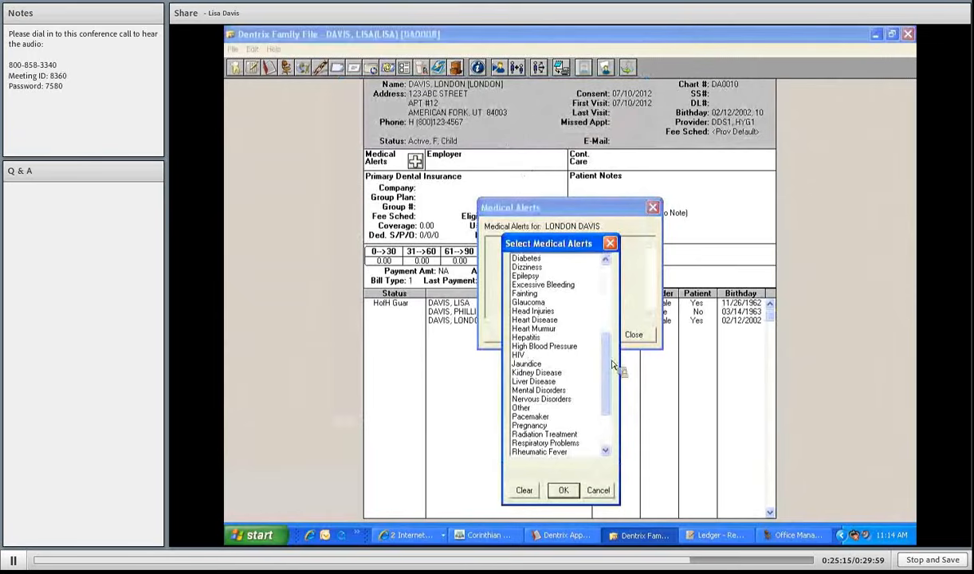
{"action": "left_click_drag", "start_coordinate": [607, 366], "coordinate": [609, 379]}
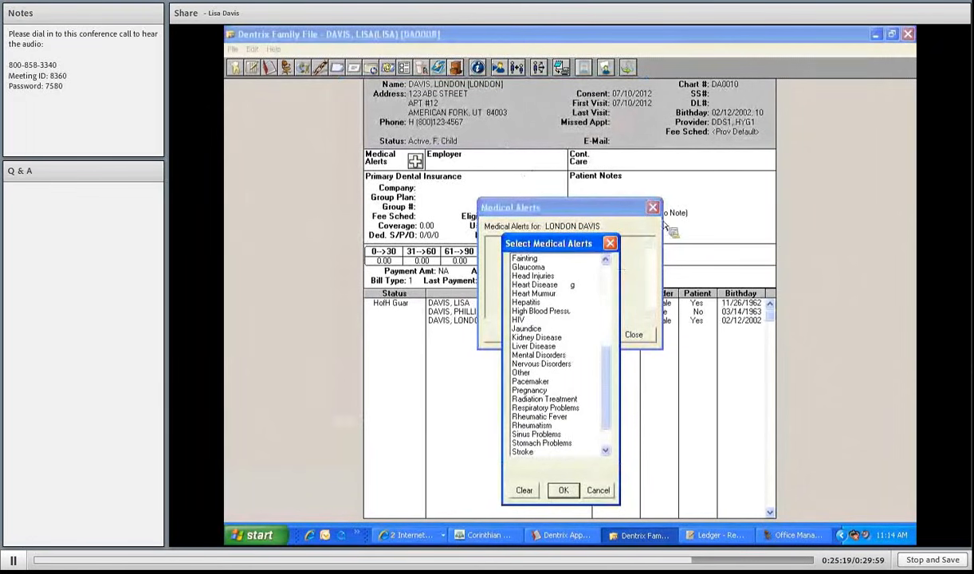
{"action": "left_click", "coordinate": [653, 208]}
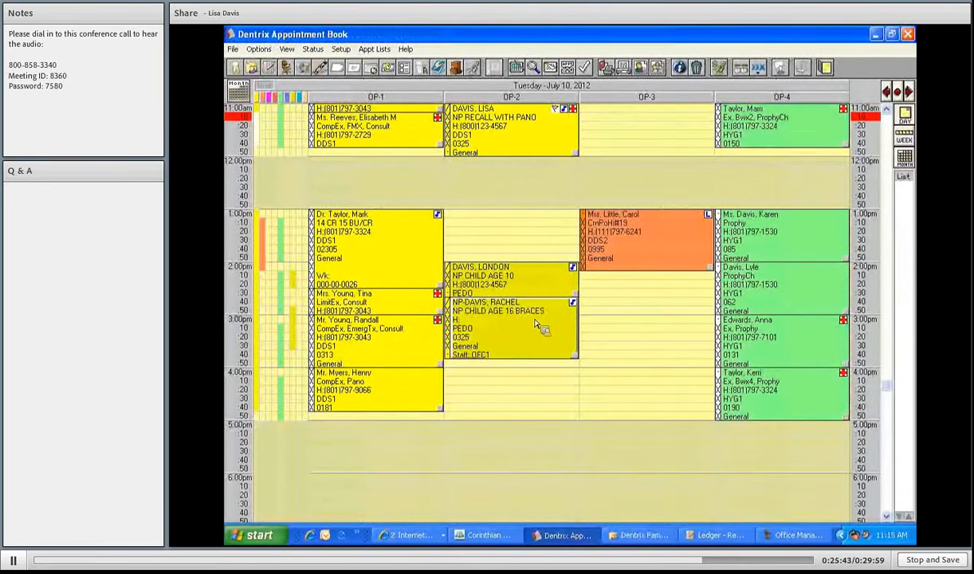
{"action": "left_click", "coordinate": [252, 69]}
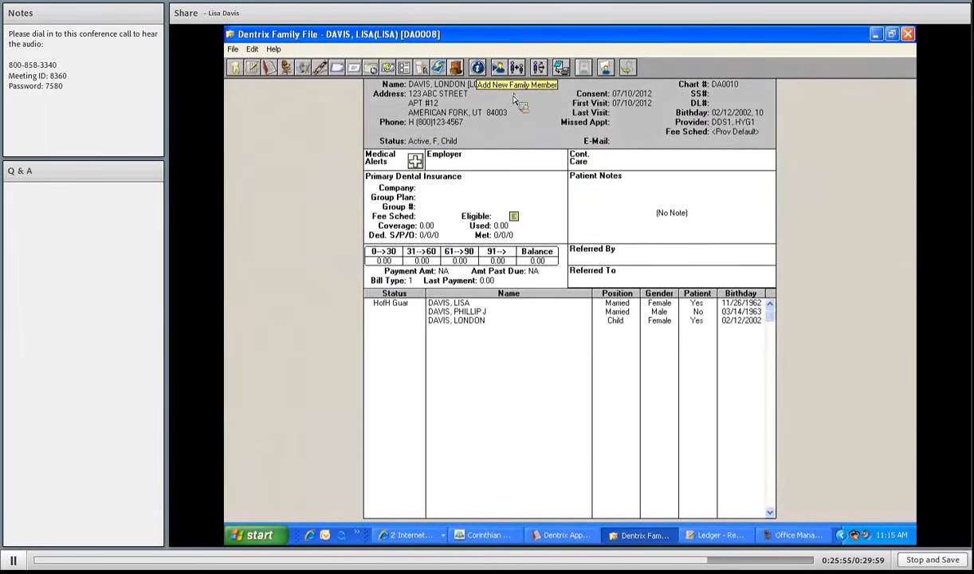
{"action": "left_click", "coordinate": [233, 49]}
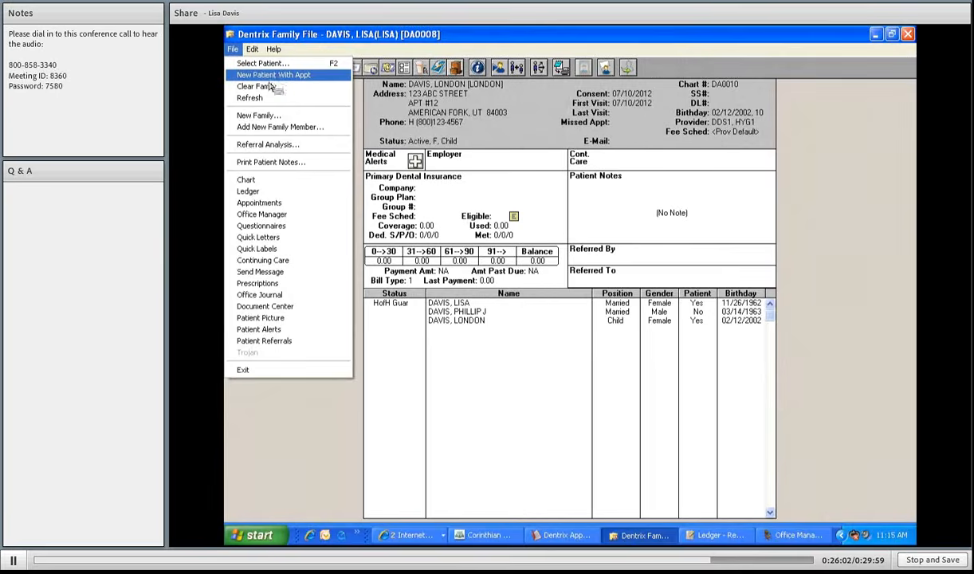
{"action": "left_click", "coordinate": [272, 76]}
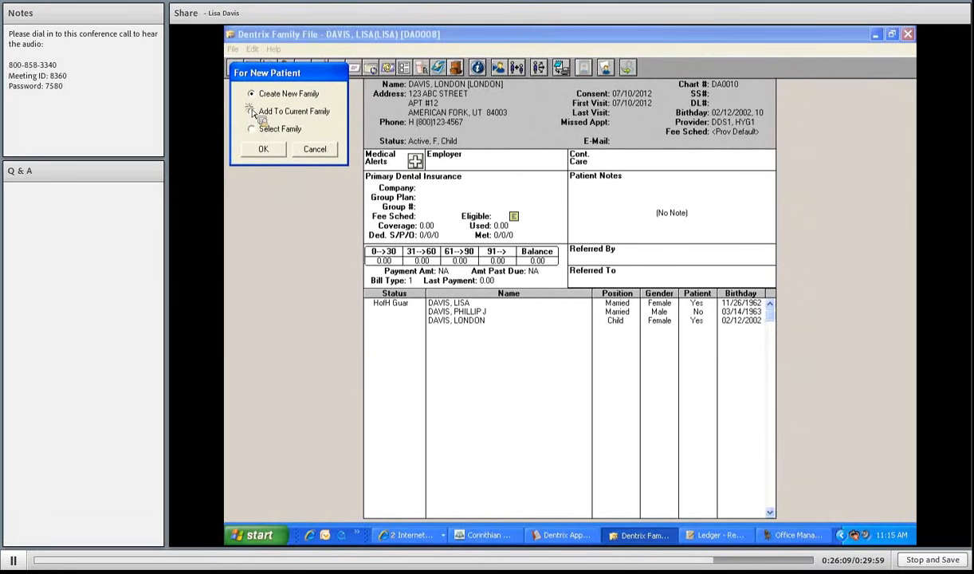
{"action": "left_click", "coordinate": [264, 150]}
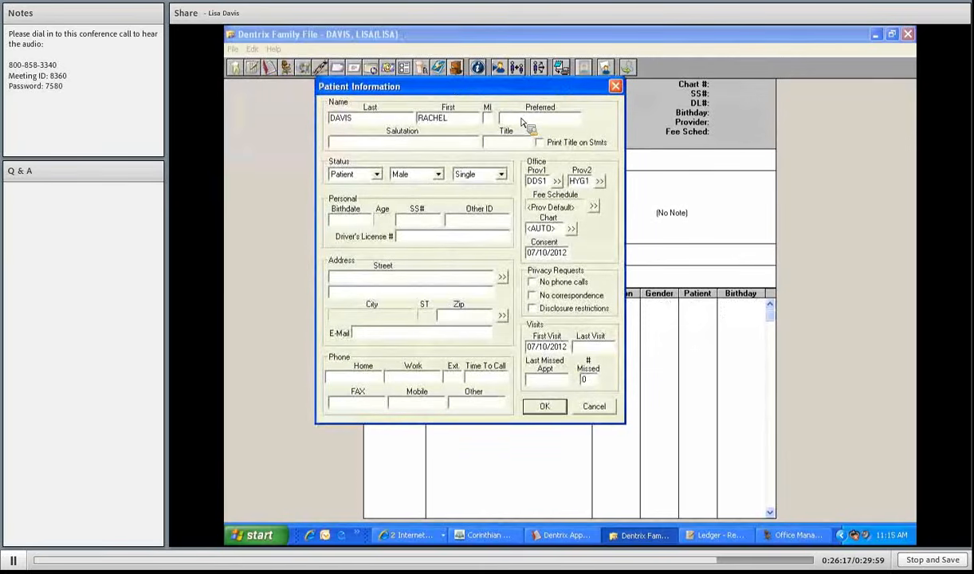
- Enter preferred name RACHEL, set gender to Female and family position to Child
{"action": "left_click", "coordinate": [521, 122]}
{"action": "type", "text": "RACHEL"}
{"action": "key", "text": "Tab"}
{"action": "key", "text": "f"}
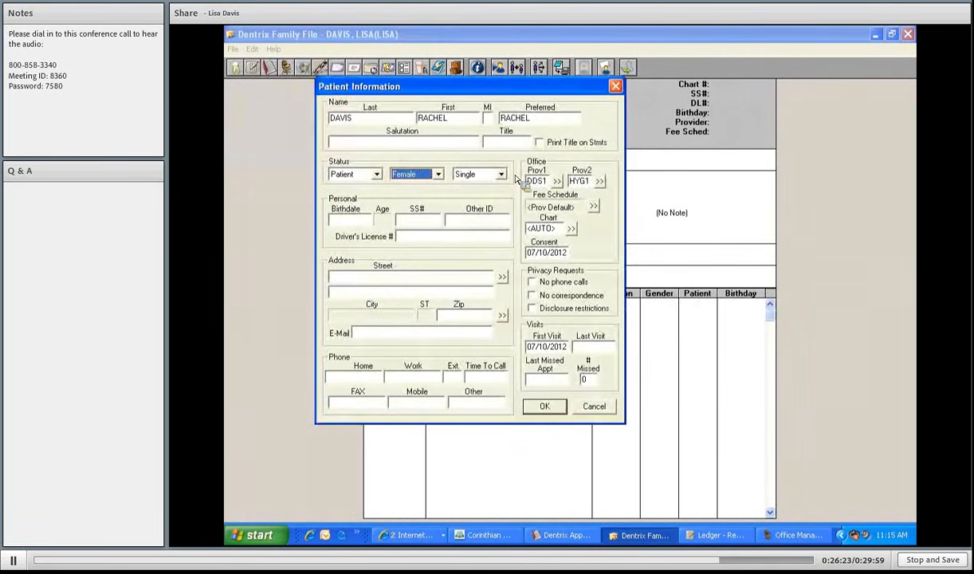
{"action": "left_click", "coordinate": [544, 406]}
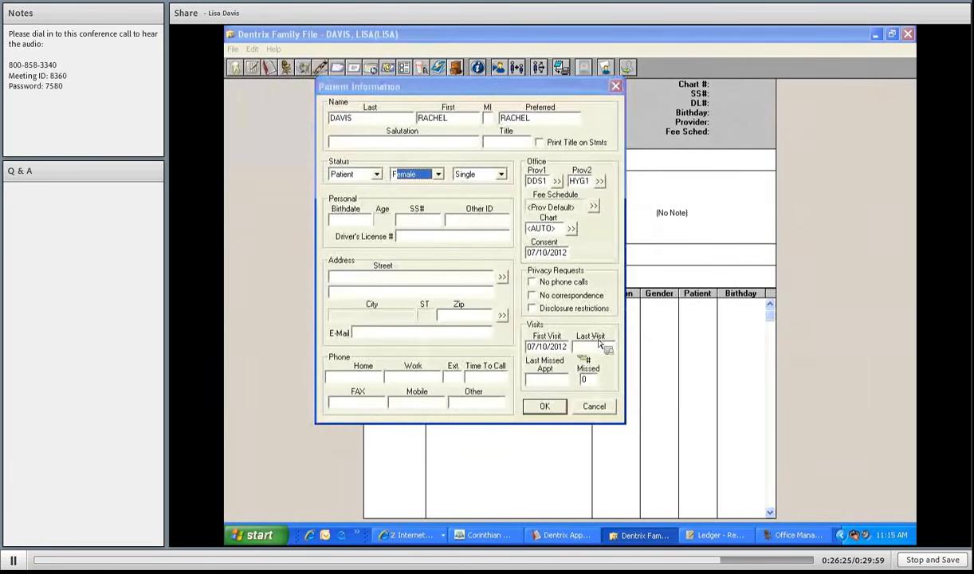
{"action": "left_click", "coordinate": [502, 174]}
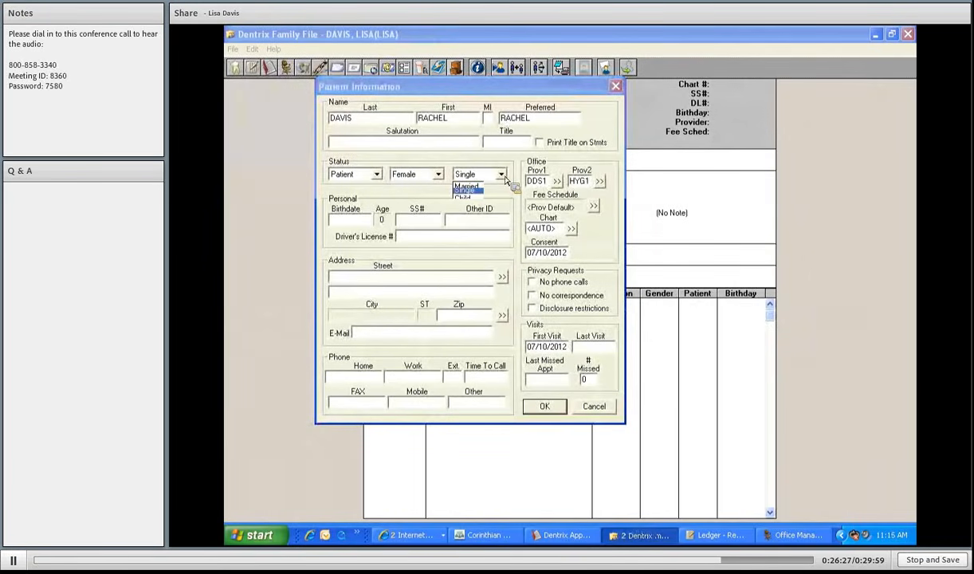
{"action": "left_click", "coordinate": [467, 197]}
{"action": "left_click", "coordinate": [339, 220]}
{"action": "type", "text": "0120"}
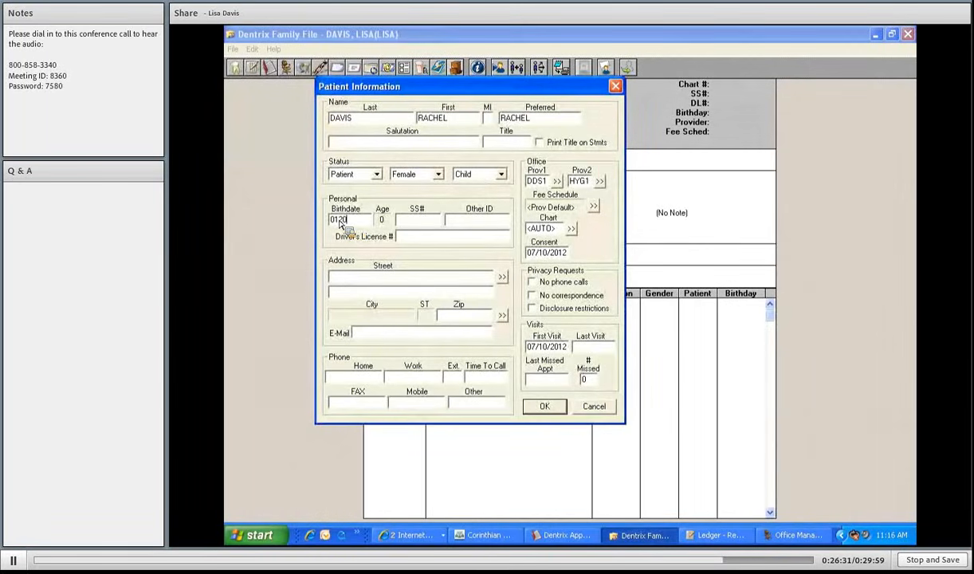
{"action": "type", "text": "1598"}
{"action": "key", "text": "Tab"}
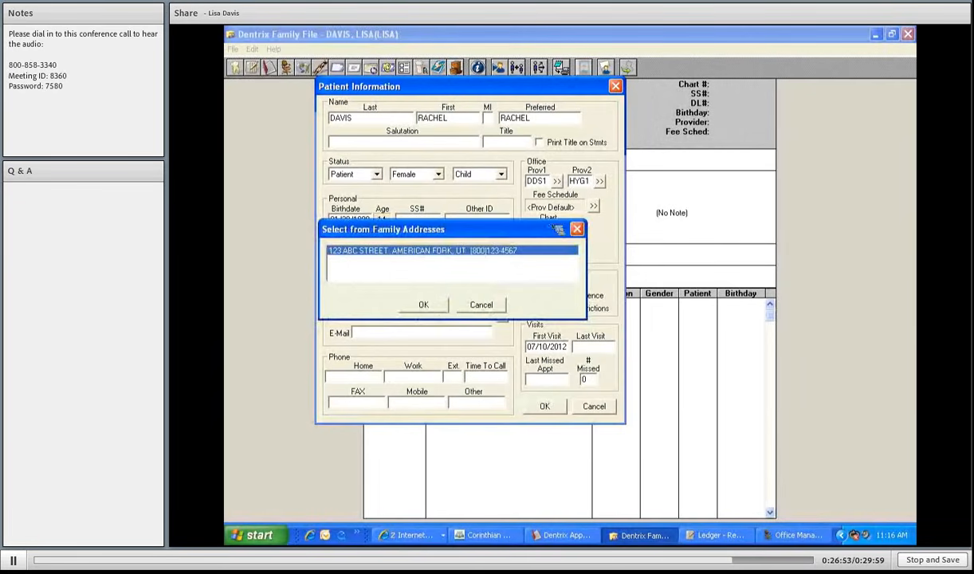
{"action": "key", "text": "Return"}
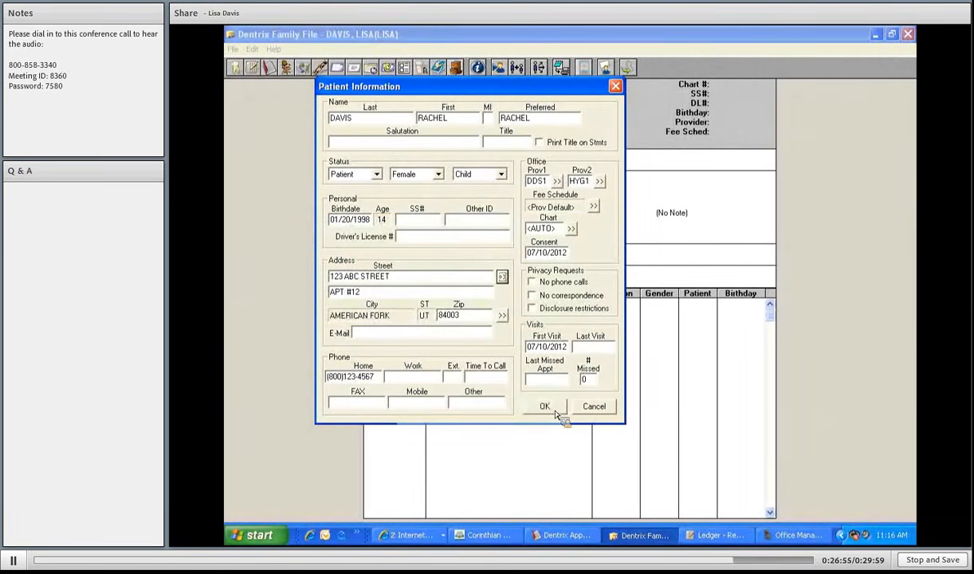
{"action": "left_click", "coordinate": [556, 412]}
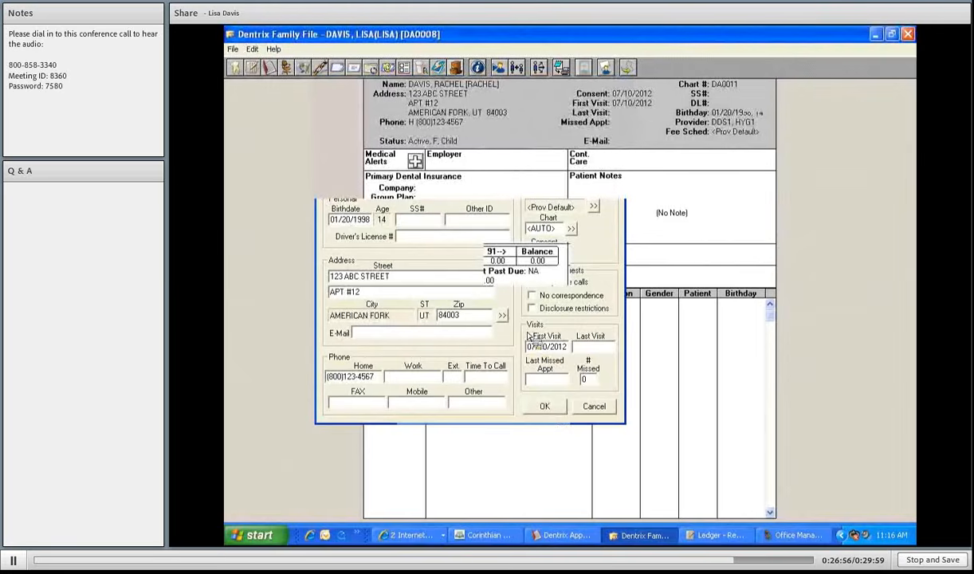
- Flag medical alerts on Rachel's record, then bring the Appointment Book to the front
{"action": "left_click", "coordinate": [416, 161]}
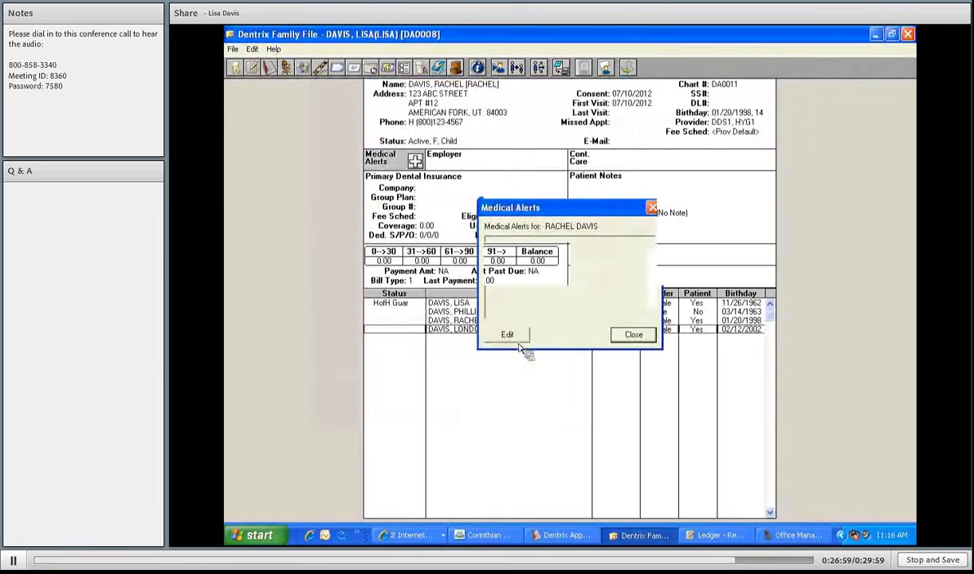
{"action": "left_click_drag", "start_coordinate": [610, 291], "coordinate": [609, 375]}
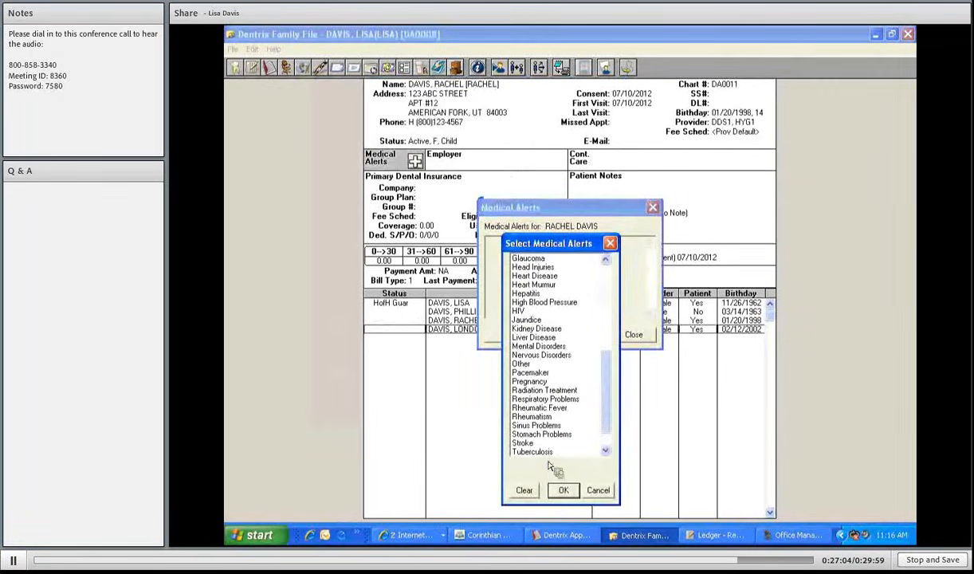
{"action": "left_click", "coordinate": [633, 336]}
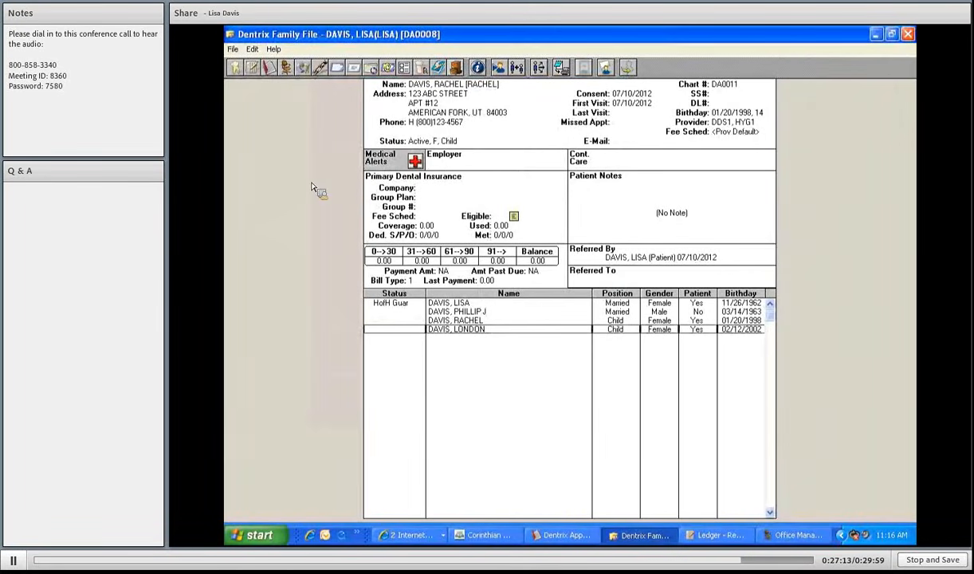
{"action": "left_click", "coordinate": [237, 51]}
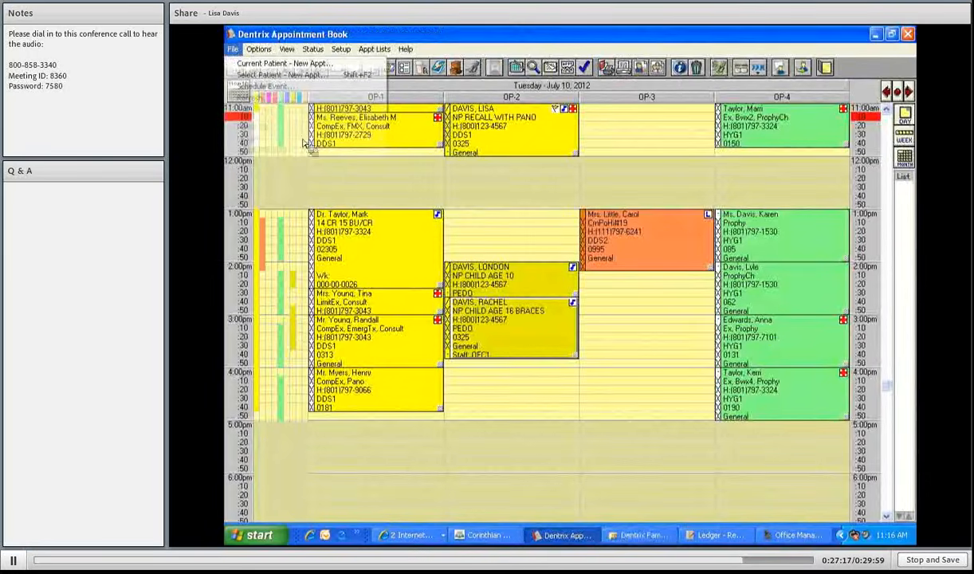
{"action": "left_click", "coordinate": [648, 356]}
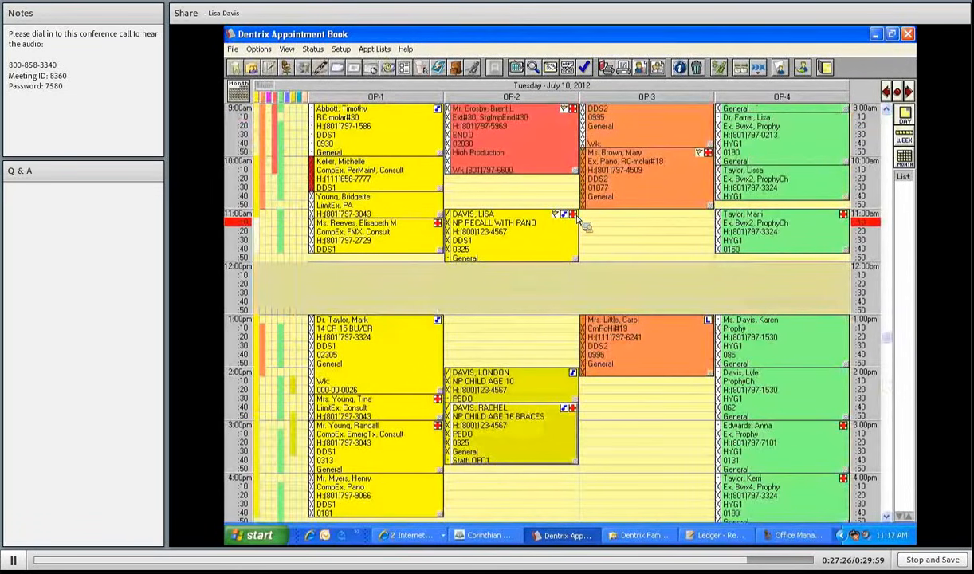
{"action": "double_click", "coordinate": [448, 215]}
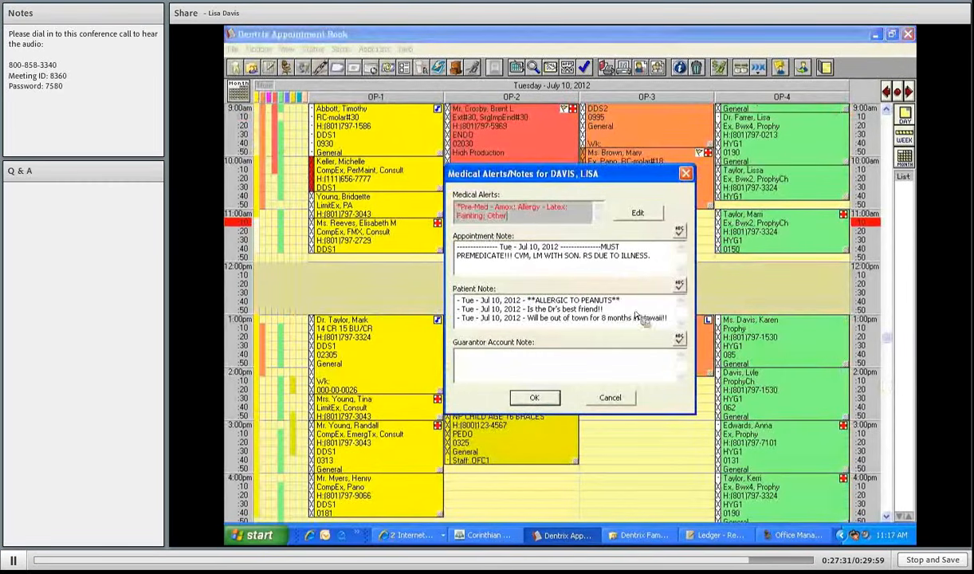
{"action": "left_click_drag", "start_coordinate": [621, 301], "coordinate": [460, 297]}
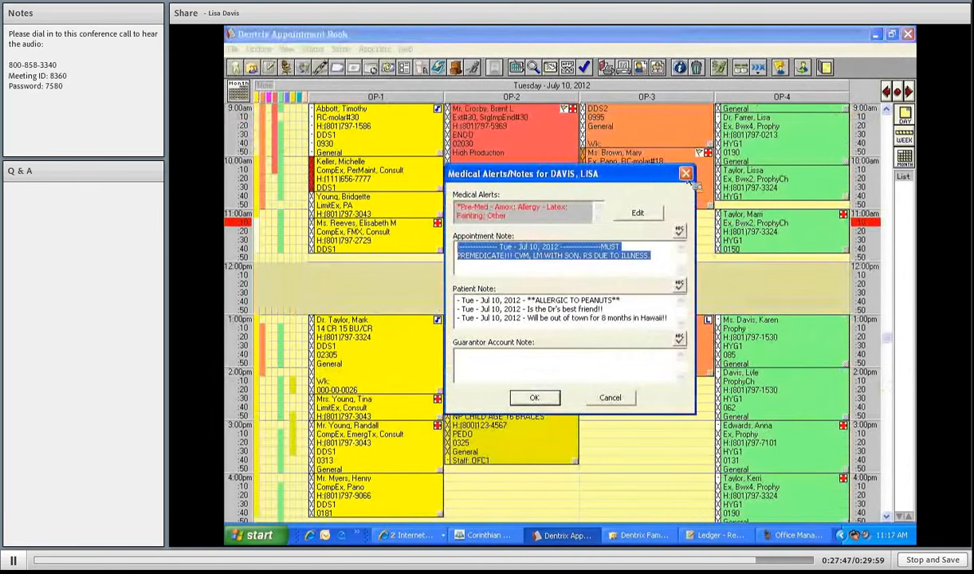
{"action": "left_click", "coordinate": [610, 397]}
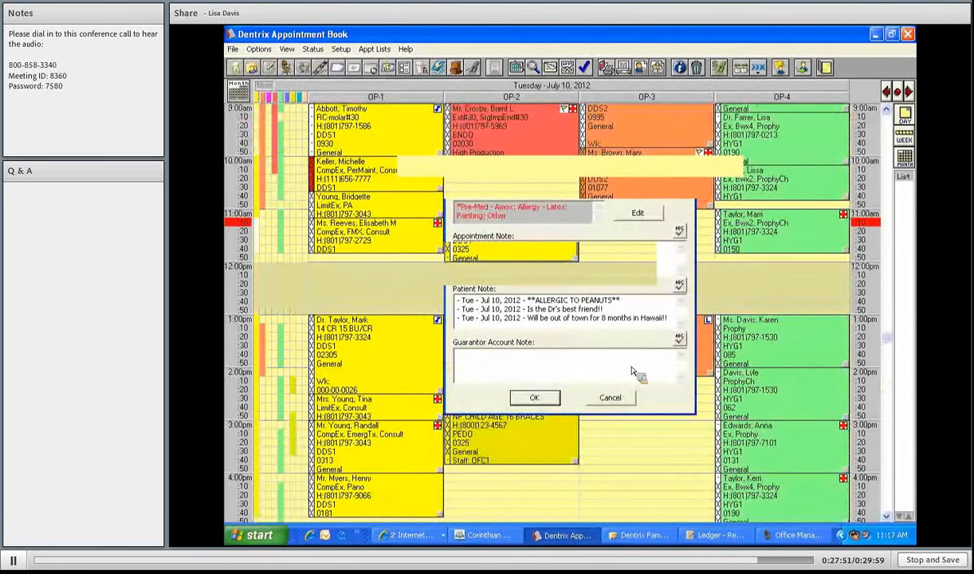
{"action": "scroll", "coordinate": [632, 371], "scroll_direction": "down", "scroll_amount": 2}
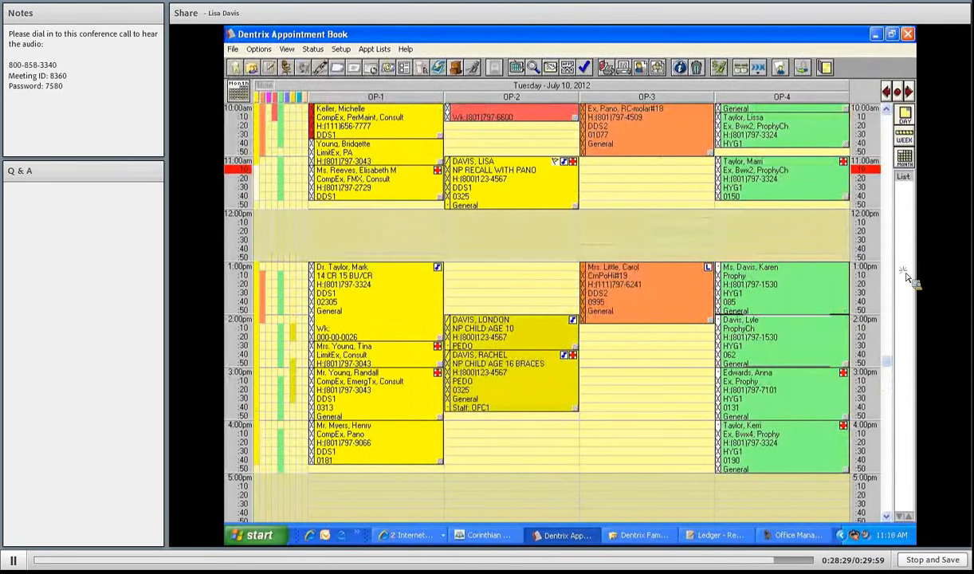
- Move both family hygiene appointments from OP-4 onto the pinboard
{"action": "left_click_drag", "start_coordinate": [785, 278], "coordinate": [906, 192]}
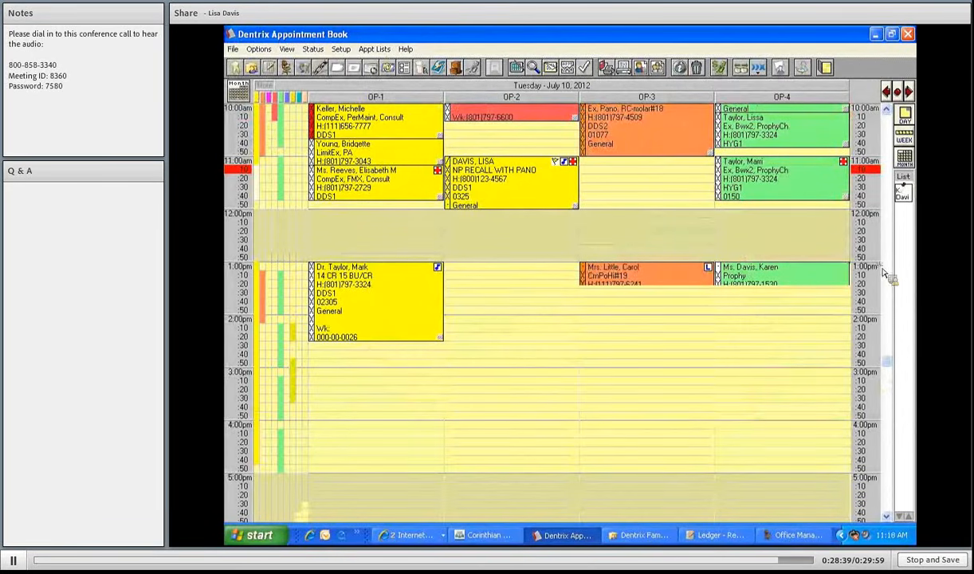
{"action": "left_click_drag", "start_coordinate": [771, 353], "coordinate": [912, 214]}
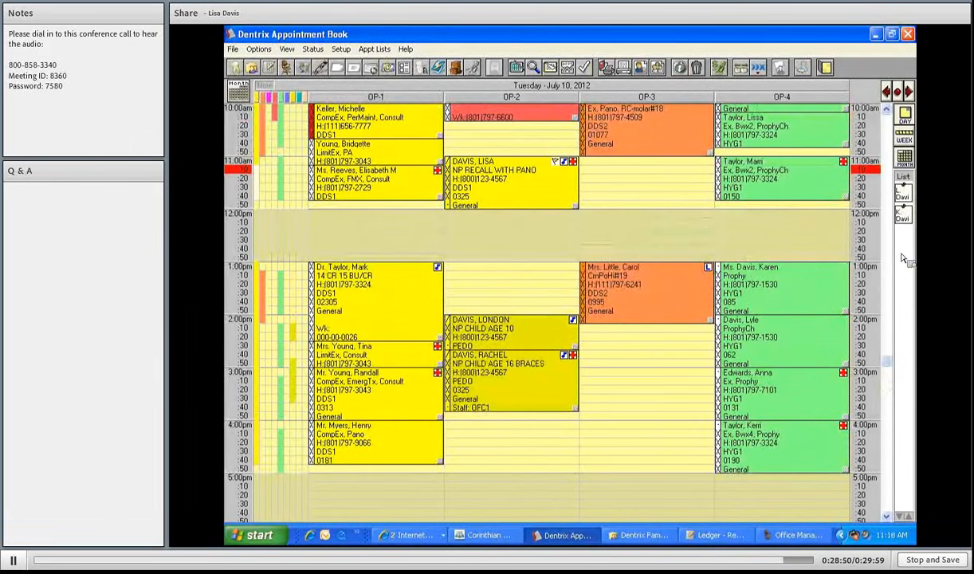
- On Wednesday, July 11, book the pinboard appointments into OP-4 at 1:00pm and 2:00pm
{"action": "left_click", "coordinate": [910, 91]}
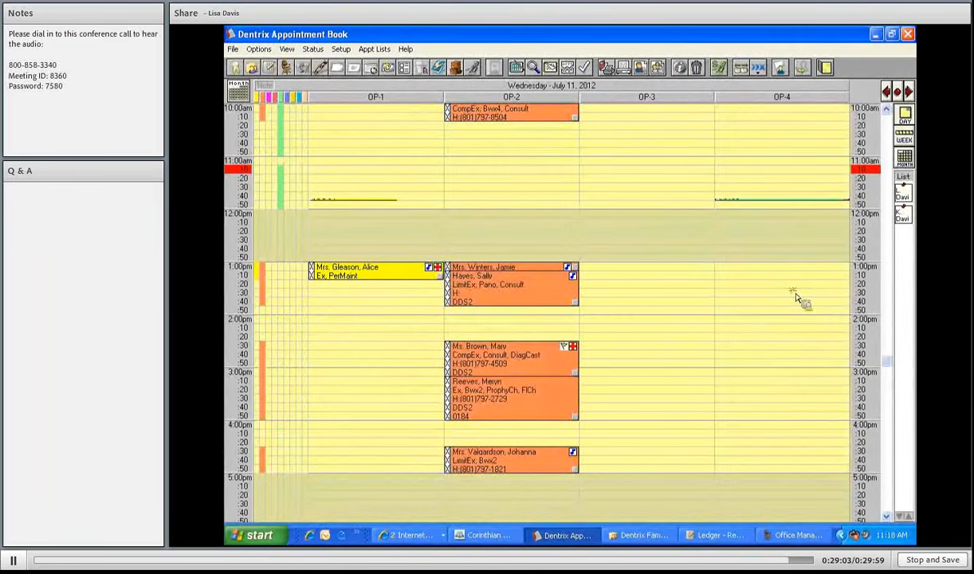
{"action": "left_click_drag", "start_coordinate": [821, 307], "coordinate": [785, 298]}
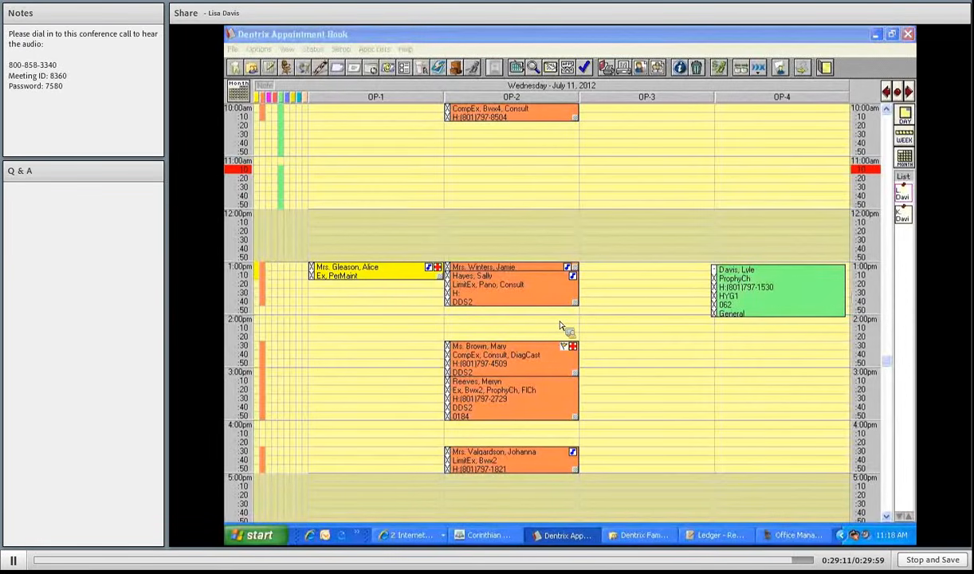
{"action": "left_click", "coordinate": [455, 459]}
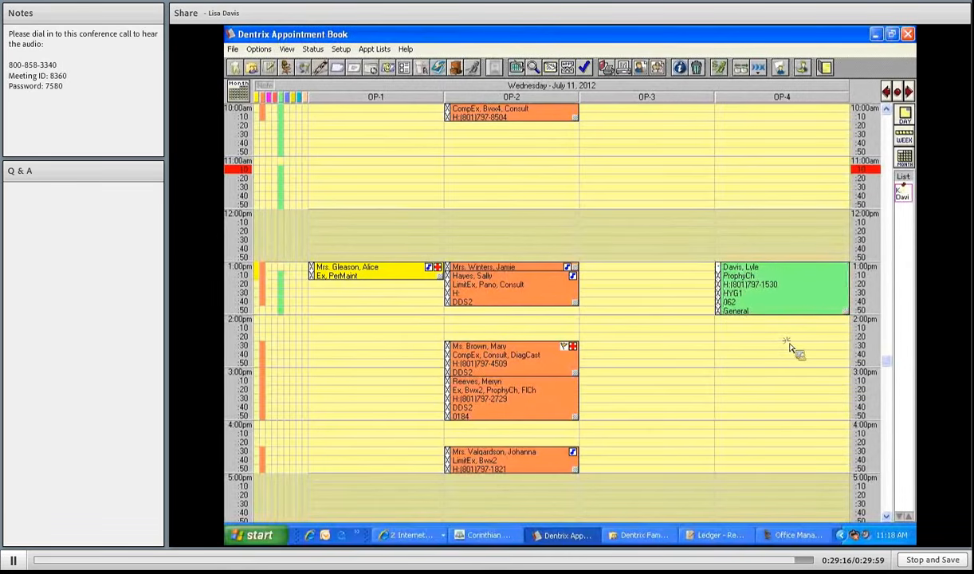
{"action": "mouse_move", "coordinate": [789, 344]}
{"action": "left_mouse_down"}
{"action": "mouse_move", "coordinate": [796, 356]}
{"action": "mouse_move", "coordinate": [784, 351]}
{"action": "left_mouse_up"}
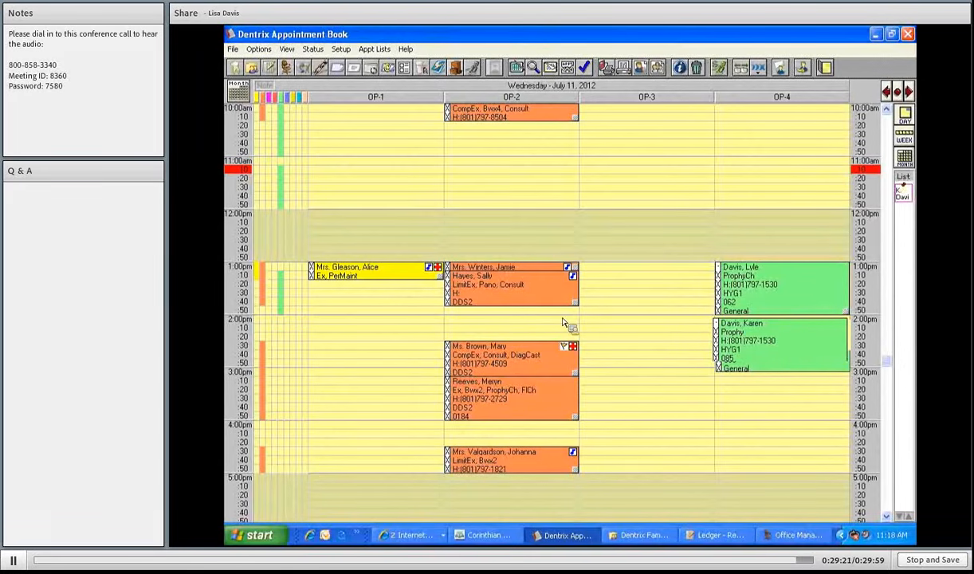